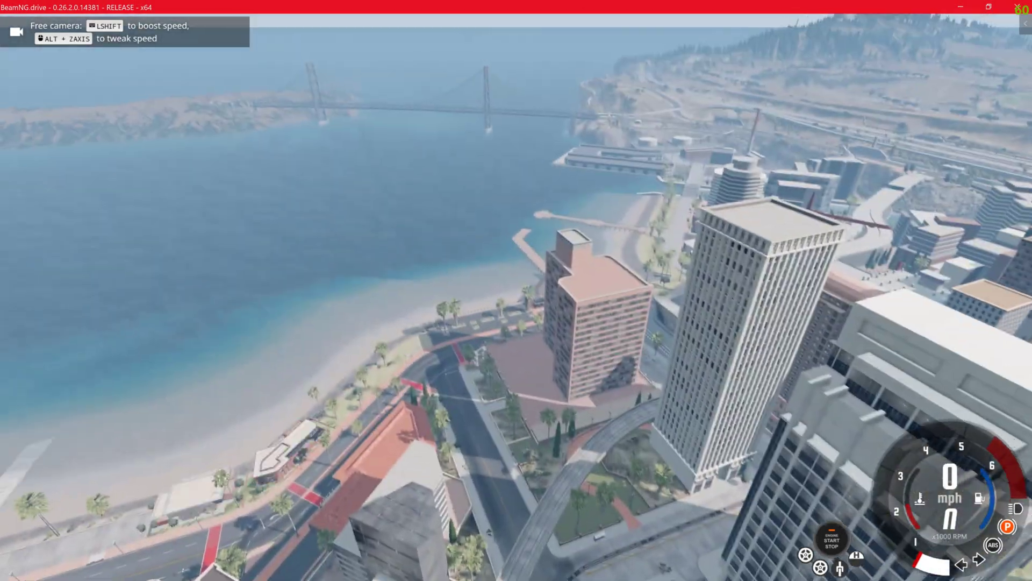
# - Frame the coastal road from above, enter the world editor and open the Mission Editor
pyautogui.press('w')
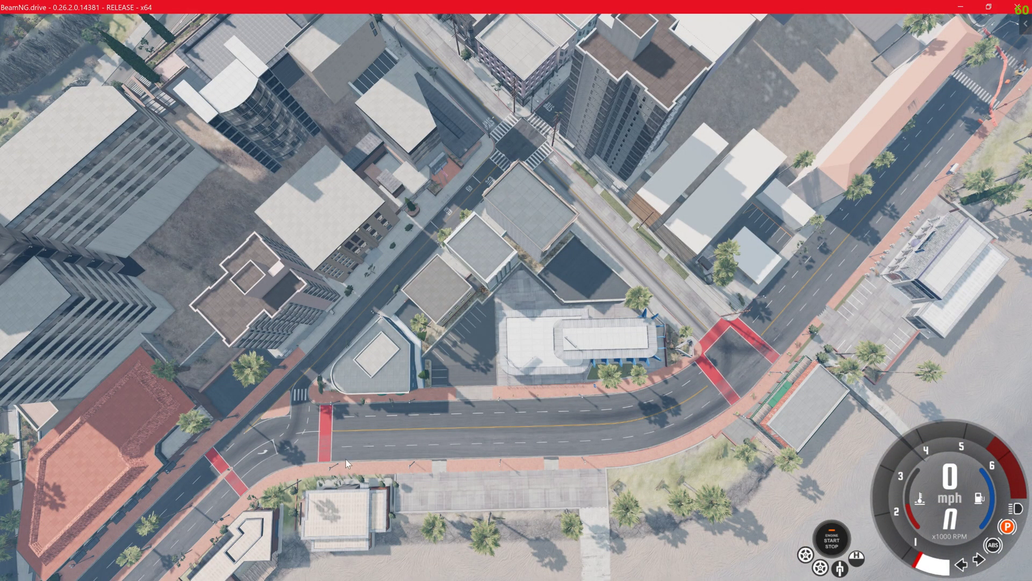
pyautogui.press('F11')
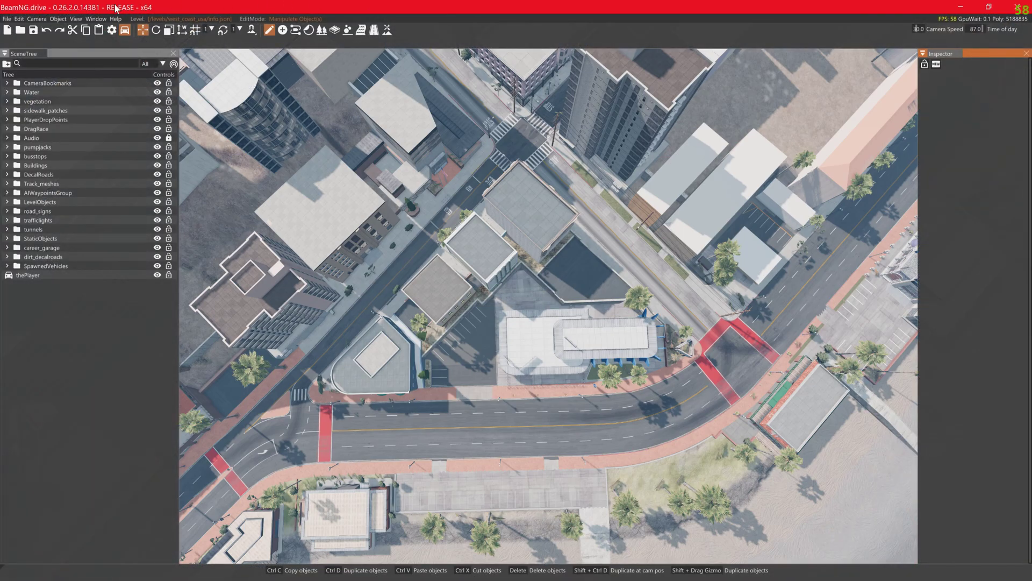
pyautogui.click(95, 19)
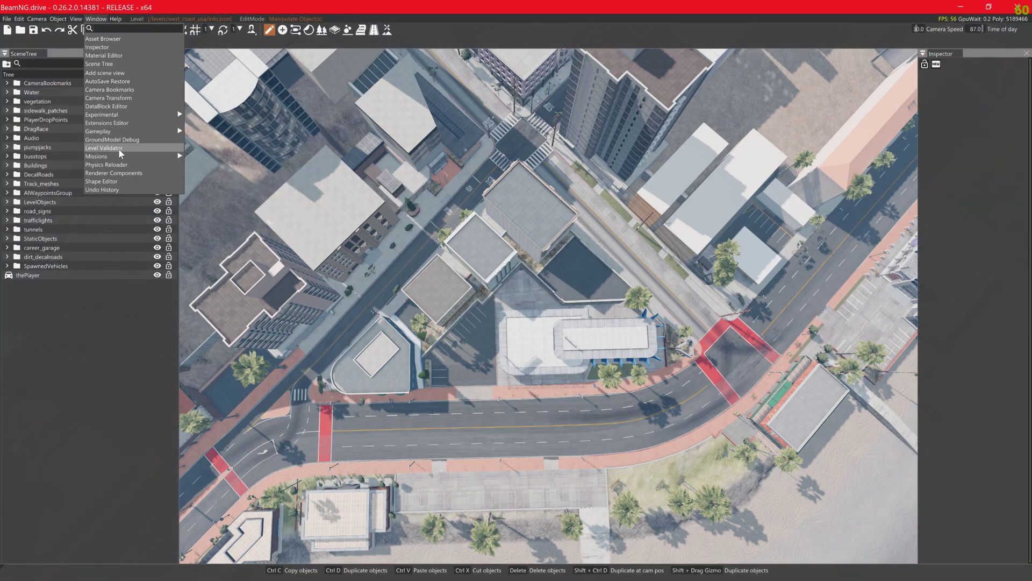
pyautogui.moveTo(123, 156)
pyautogui.click(197, 156)
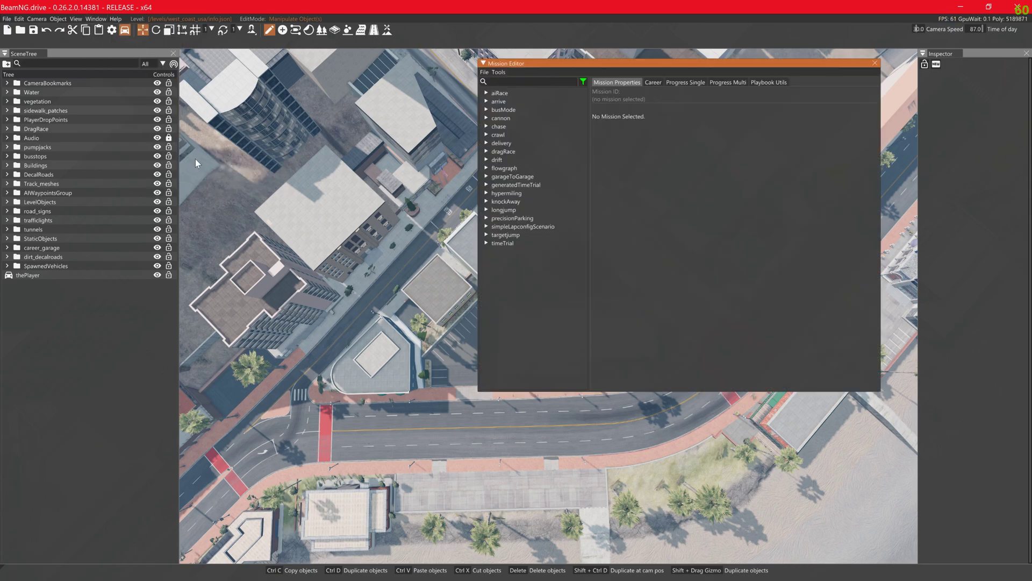
# - Create a new mission named "test" with the mission type timeTrial
pyautogui.click(484, 72)
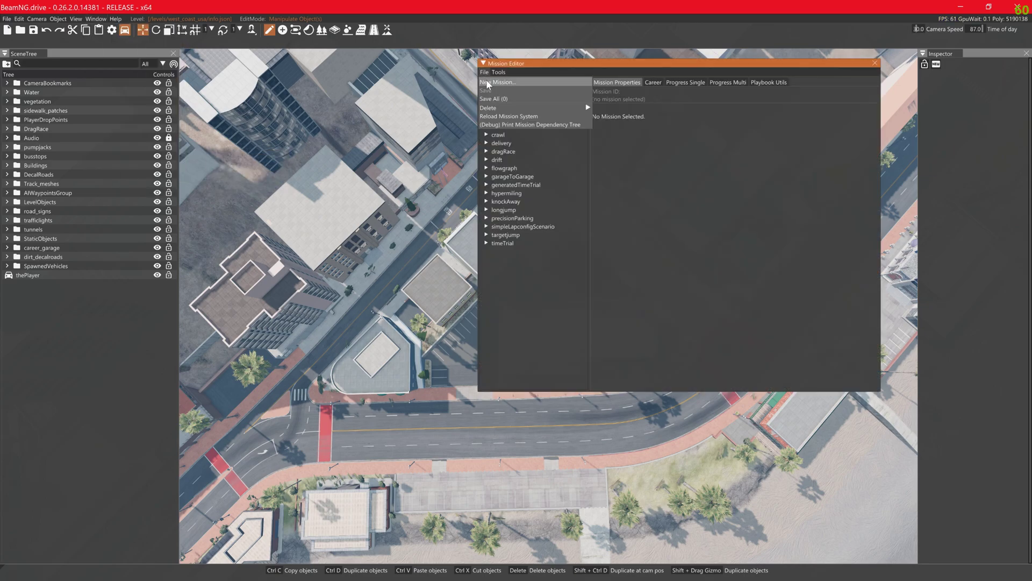
pyautogui.click(488, 83)
pyautogui.hotkey('ctrl', 'a')
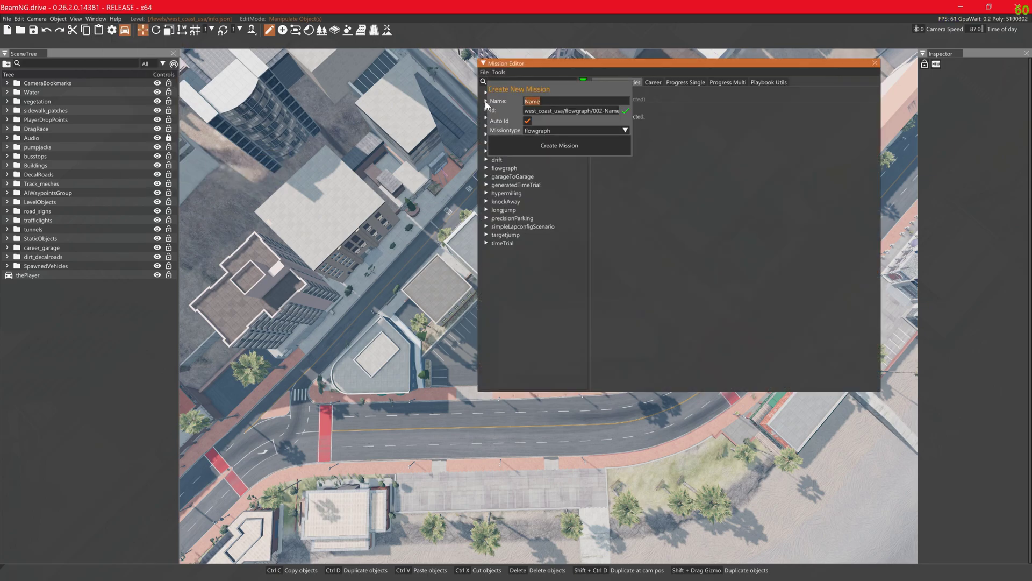
pyautogui.write('test')
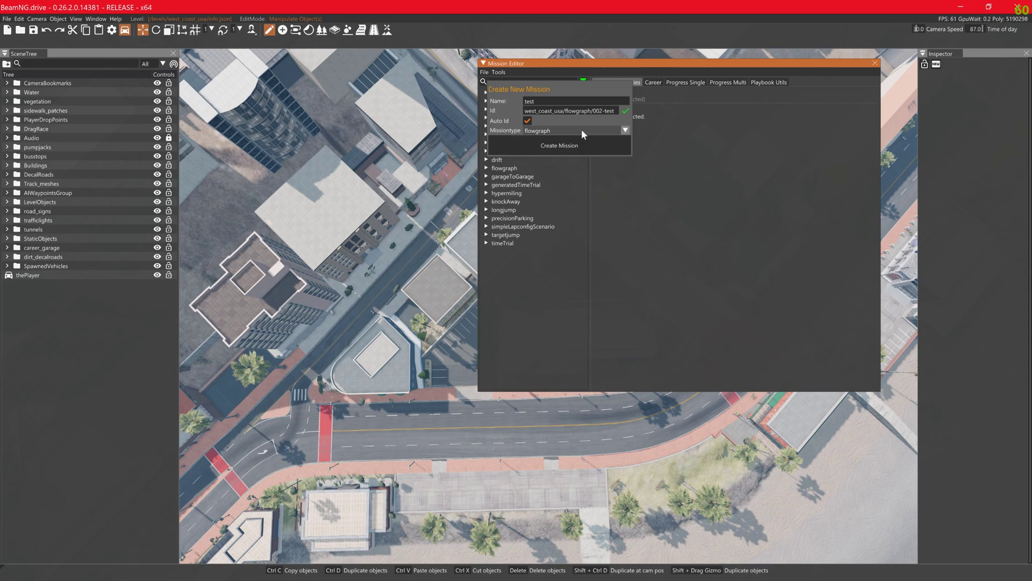
pyautogui.click(582, 129)
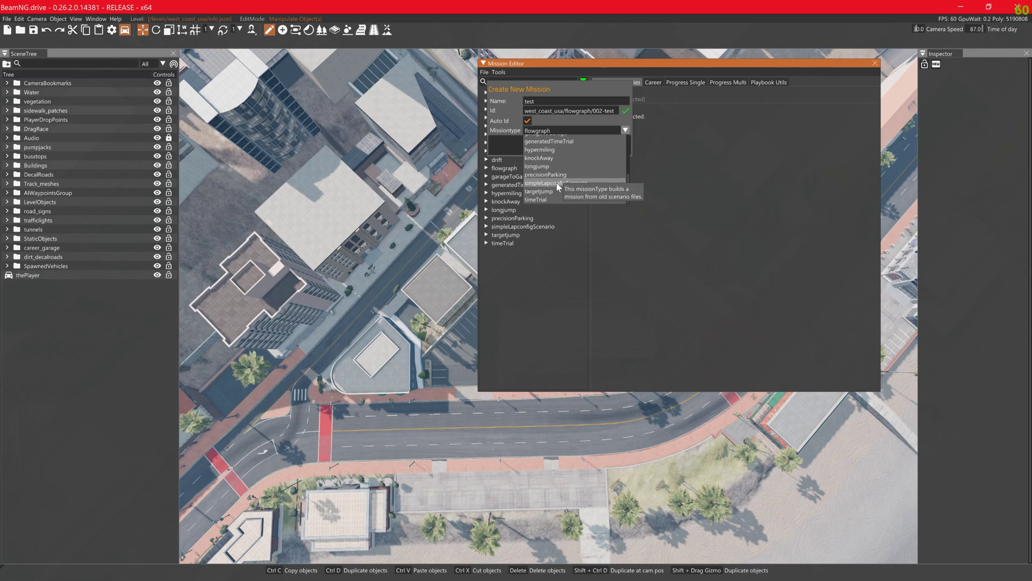
pyautogui.scroll(-2, 537, 200)
pyautogui.click(540, 198)
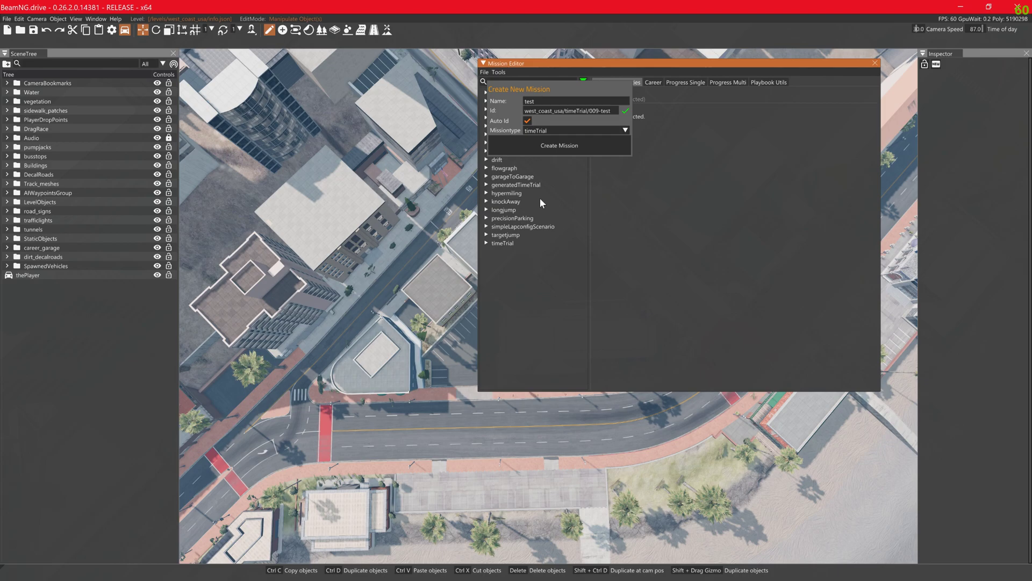
pyautogui.click(549, 147)
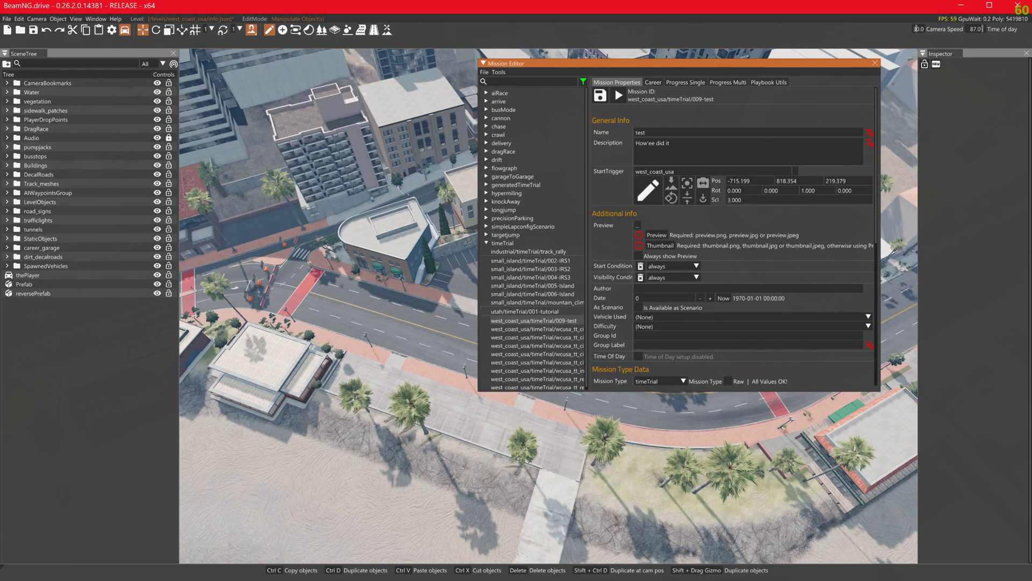
# - Place the mission's start trigger on the coastal road in front of the white-roofed building, set its scale to 4, and save the mission
pyautogui.click(647, 191)
pyautogui.moveTo(421, 346); pyautogui.dragTo(484, 346, button='right')
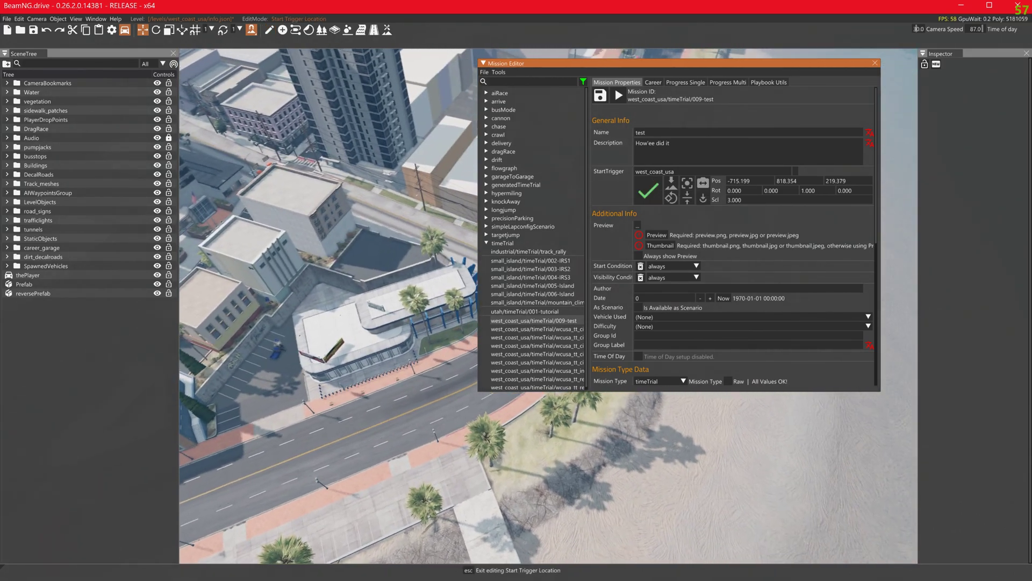
pyautogui.moveTo(388, 415); pyautogui.dragTo(364, 426)
pyautogui.doubleClick(737, 200)
pyautogui.write('4')
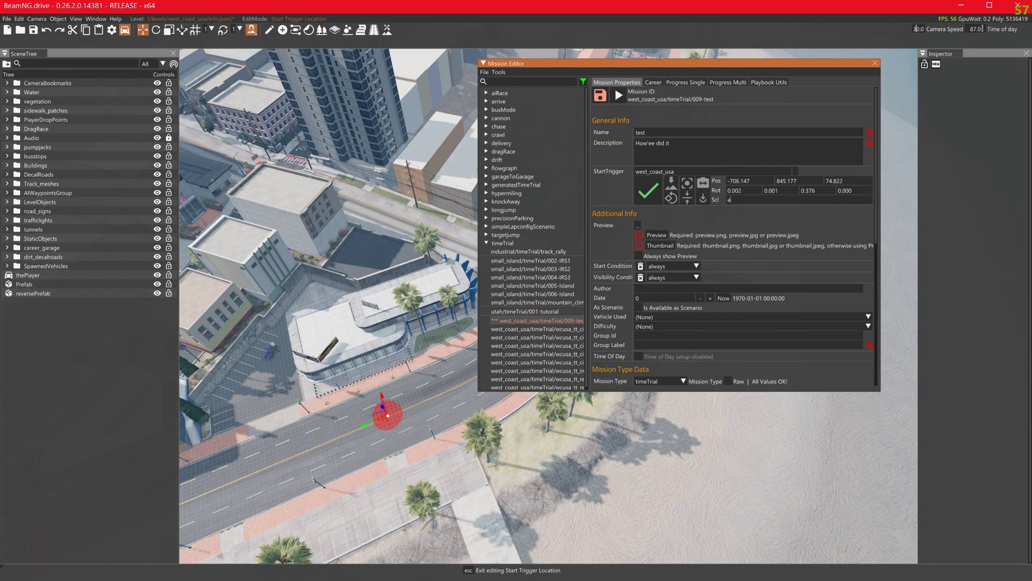
pyautogui.click(655, 192)
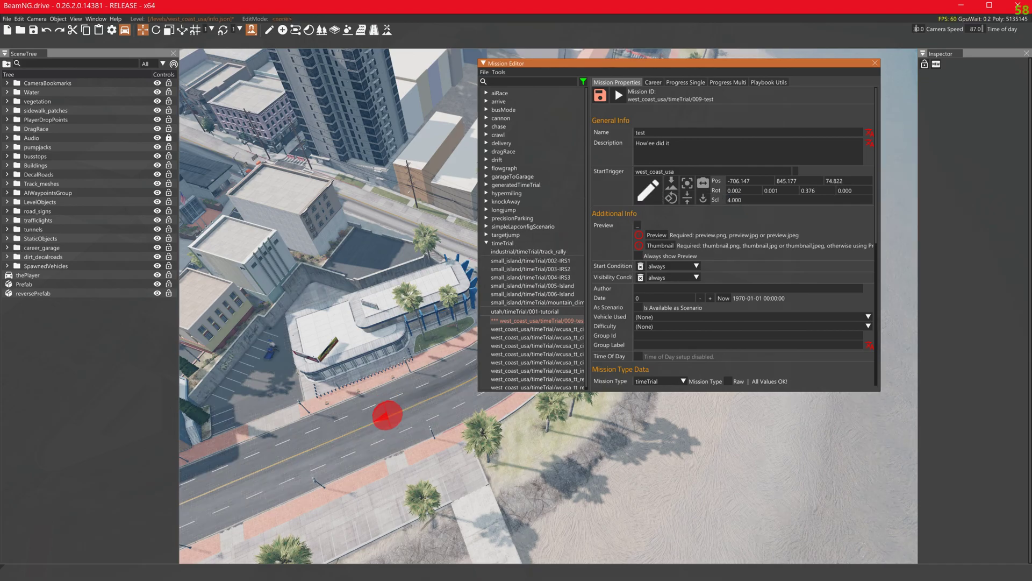
pyautogui.click(601, 95)
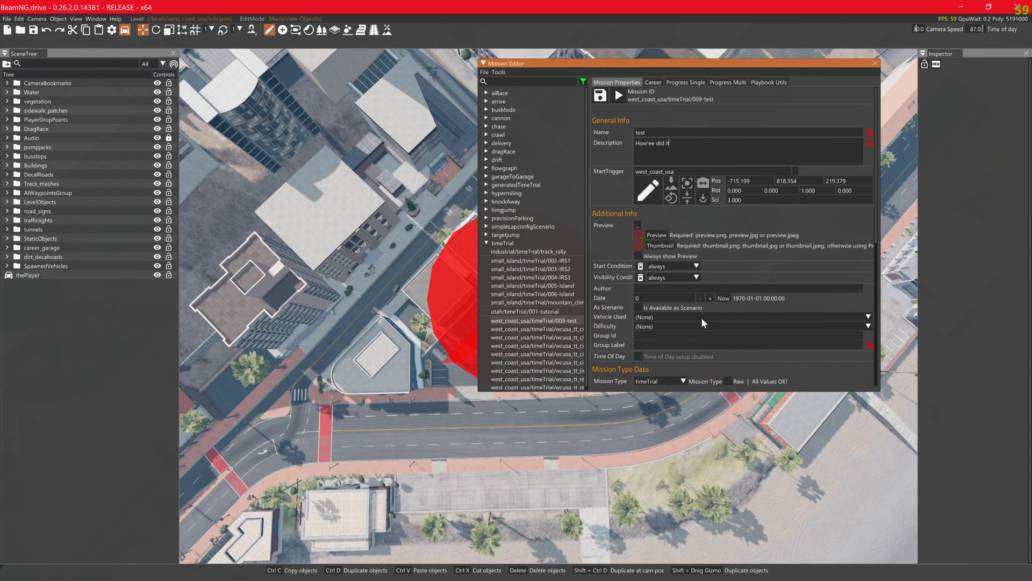
# - Examine the mission's remaining properties, including the Time Of Day option, provided vehicle, medal times, lap settings and required race files
pyautogui.scroll(-2, 659, 360)
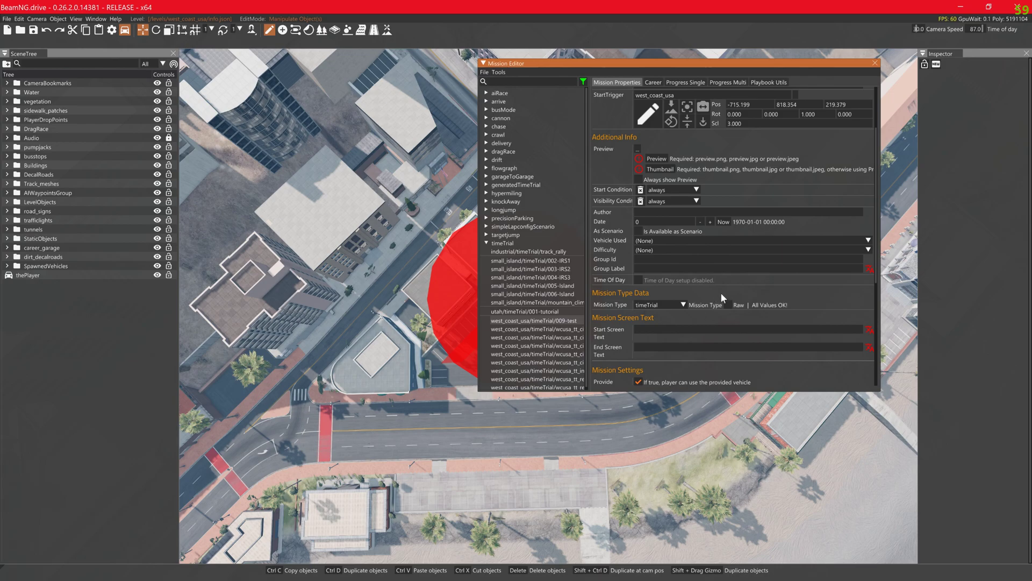
pyautogui.click(638, 280)
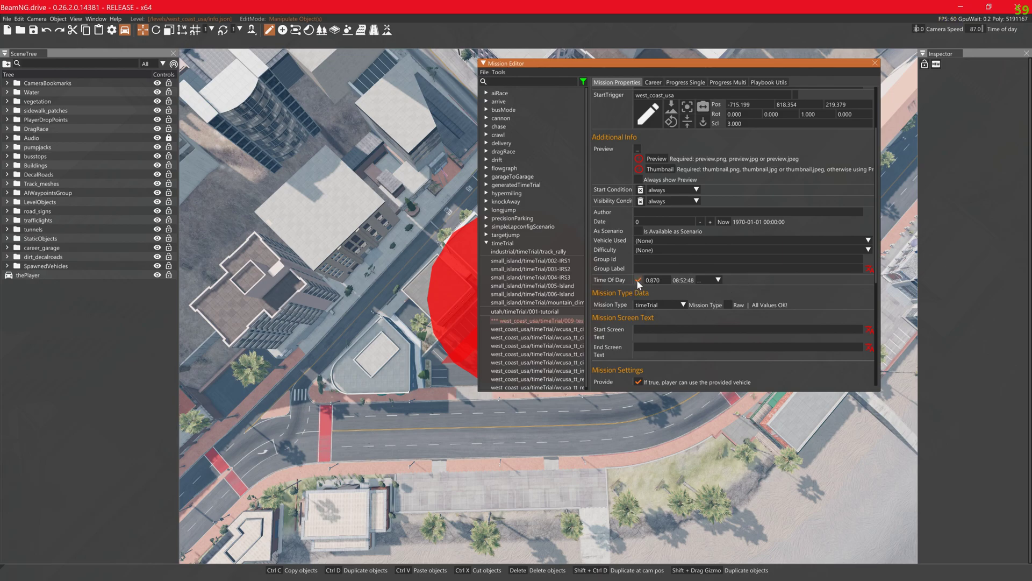
pyautogui.click(638, 280)
pyautogui.scroll(-1, 718, 284)
pyautogui.scroll(-1, 741, 282)
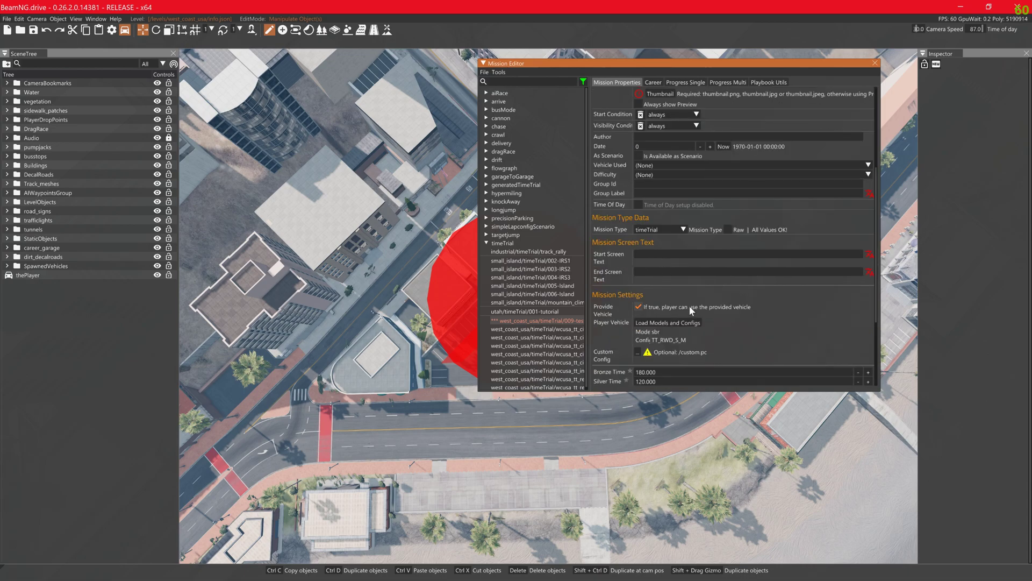
pyautogui.scroll(-1, 690, 307)
pyautogui.scroll(-1, 765, 296)
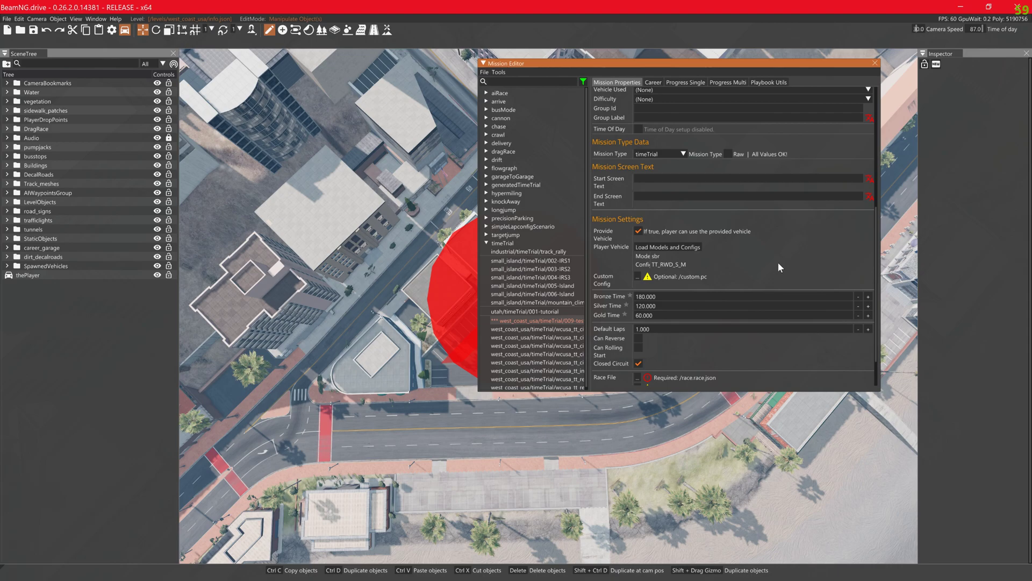
pyautogui.scroll(-1, 779, 262)
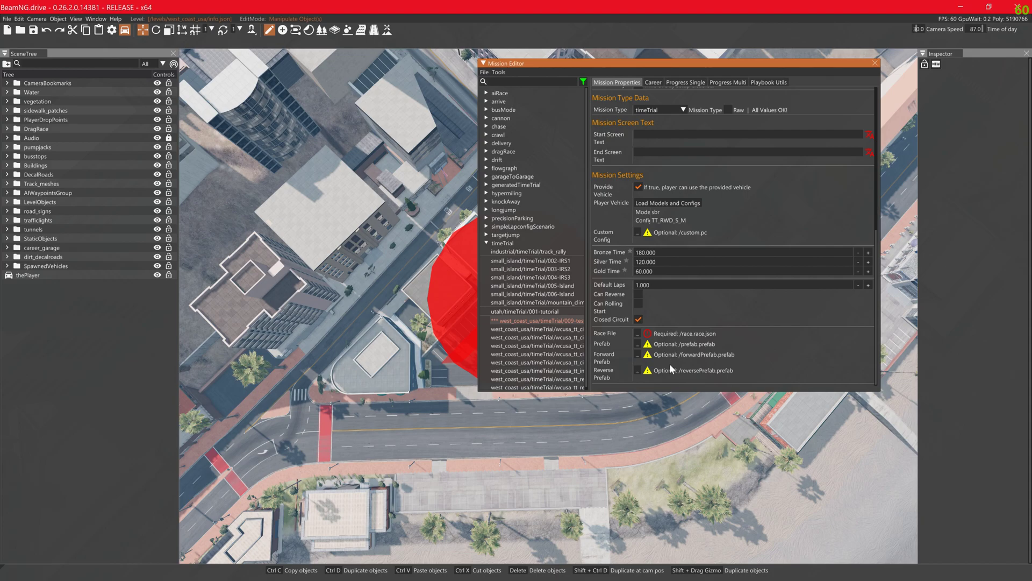
# - Collapse the Mission Editor and open the Race/Path Editor
pyautogui.doubleClick(699, 64)
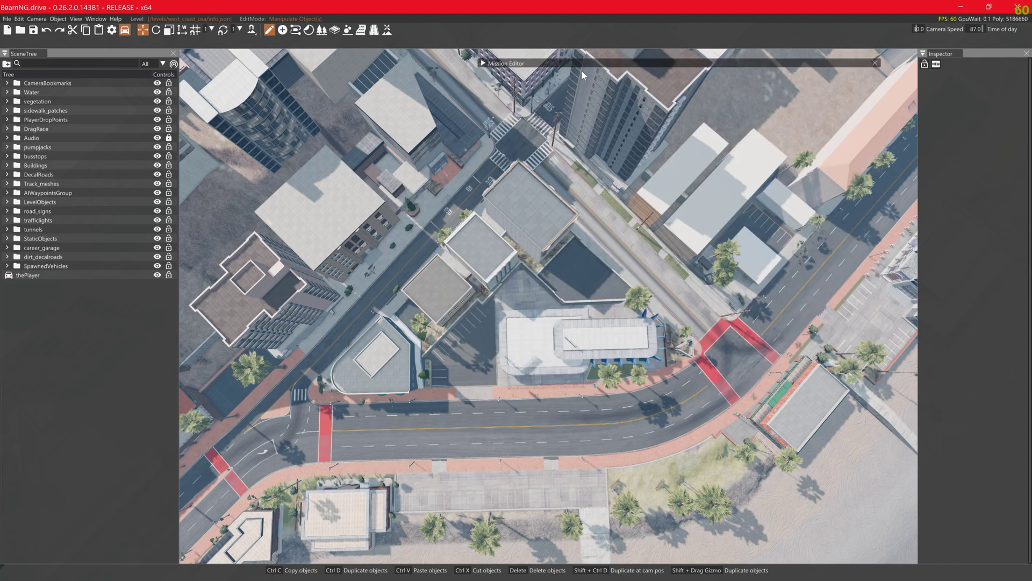
pyautogui.click(95, 20)
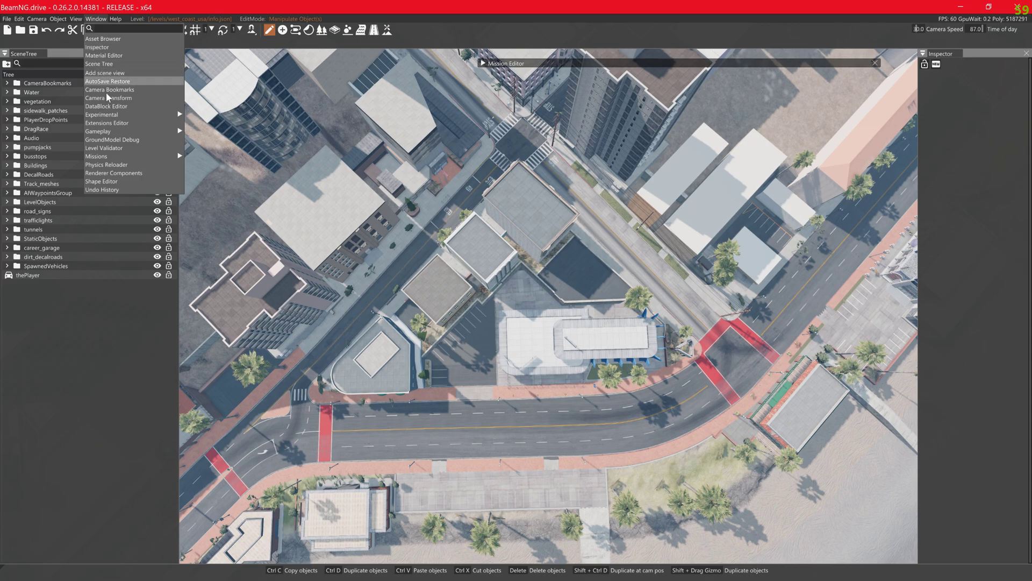
pyautogui.moveTo(130, 131)
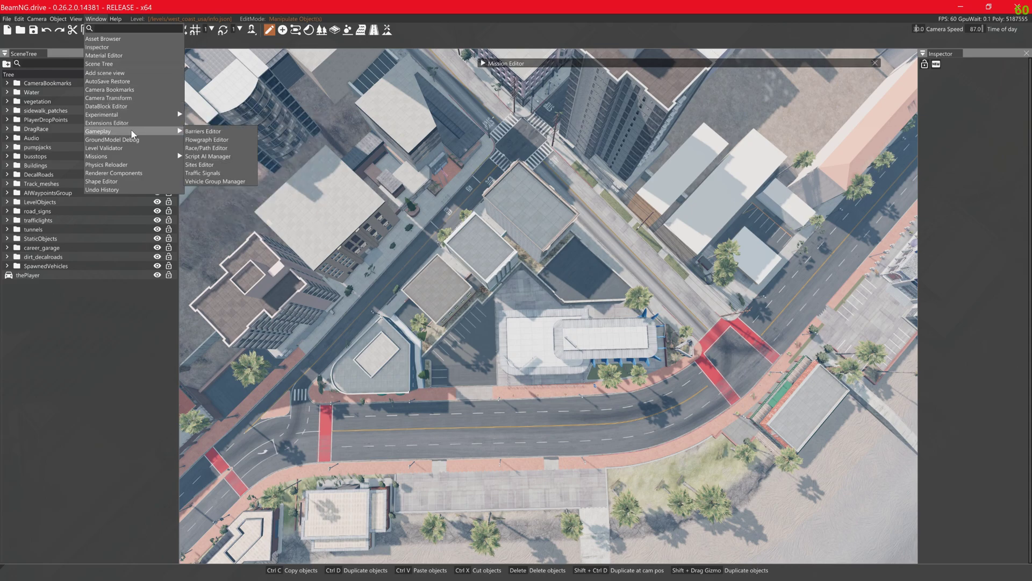
pyautogui.click(220, 148)
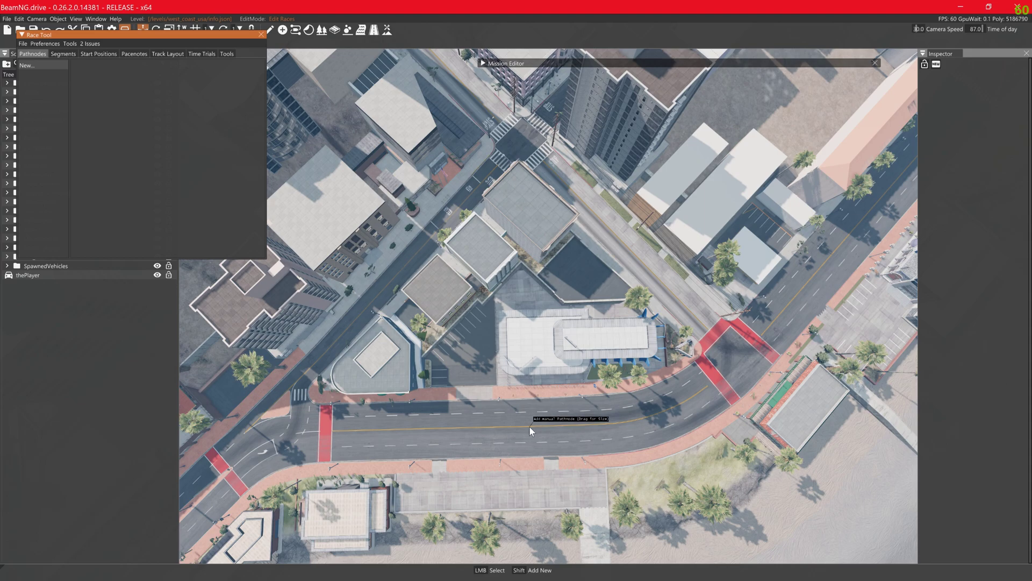
# - Place three pathnodes: on the coastal road (radius about 14), at the corner by the curved building (about 10), and on the inland street
pyautogui.keyDown('shift'); pyautogui.moveTo(528, 426); pyautogui.dragTo(489, 428); pyautogui.keyUp('shift')
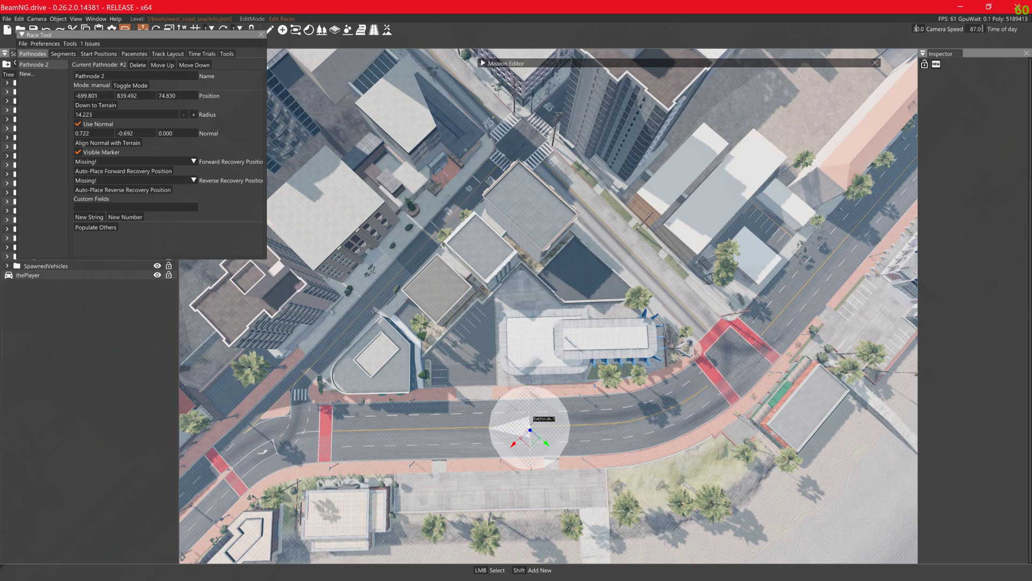
pyautogui.keyDown('shift'); pyautogui.moveTo(326, 350); pyautogui.dragTo(345, 328); pyautogui.keyUp('shift')
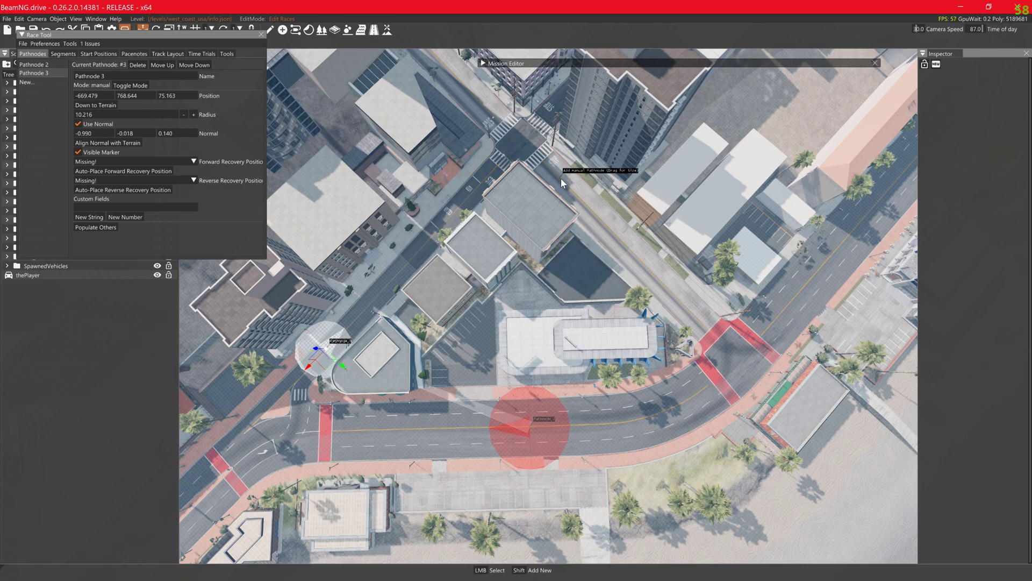
pyautogui.keyDown('shift'); pyautogui.moveTo(562, 179); pyautogui.dragTo(577, 195); pyautogui.keyUp('shift')
# - Check the two existing segments and create a third from Pathnode 5 to Pathnode 2 to close the loop
pyautogui.click(63, 54)
pyautogui.click(49, 66)
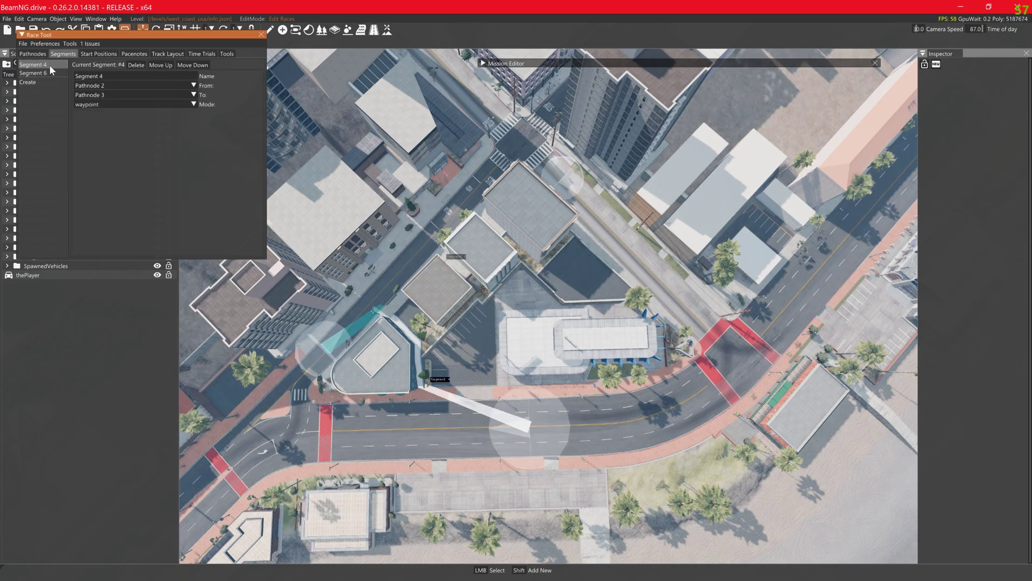
pyautogui.click(50, 72)
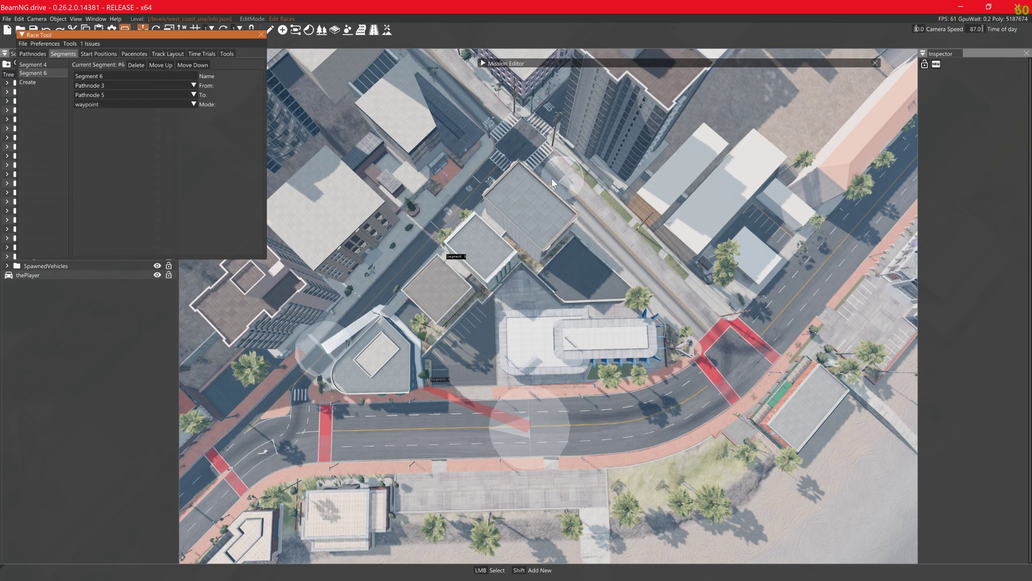
pyautogui.click(50, 82)
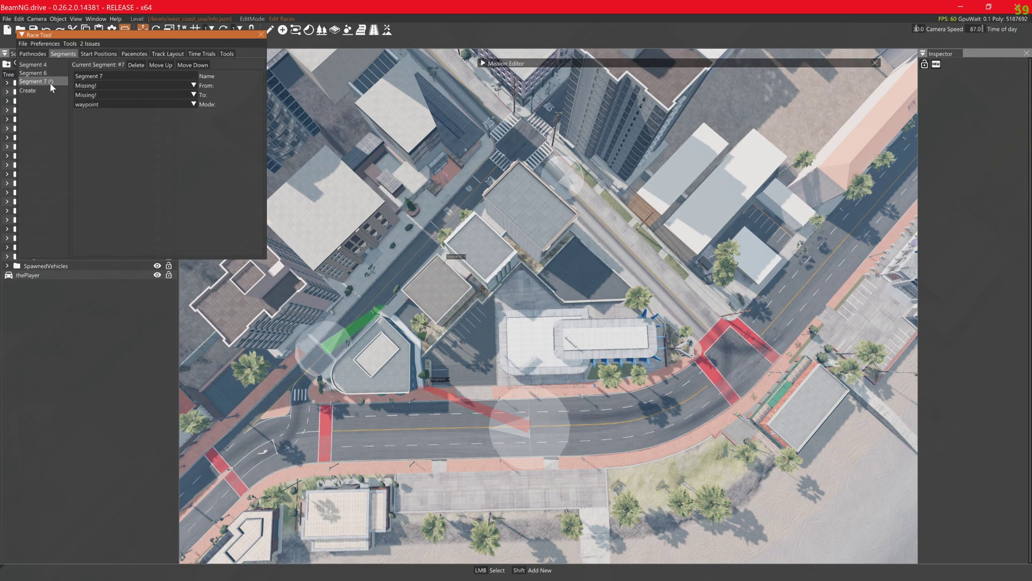
pyautogui.click(96, 84)
pyautogui.click(102, 112)
pyautogui.click(109, 95)
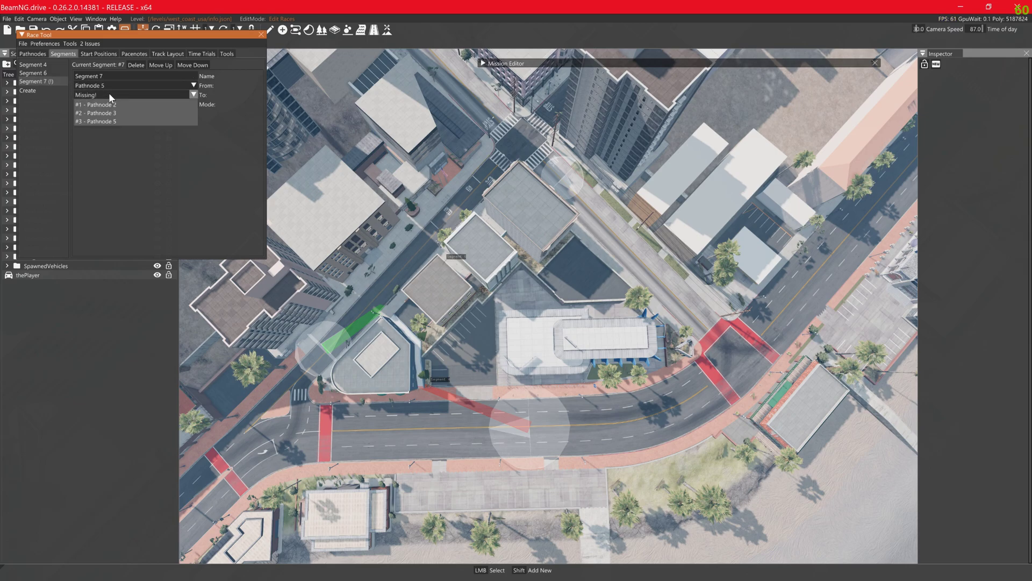
pyautogui.click(111, 105)
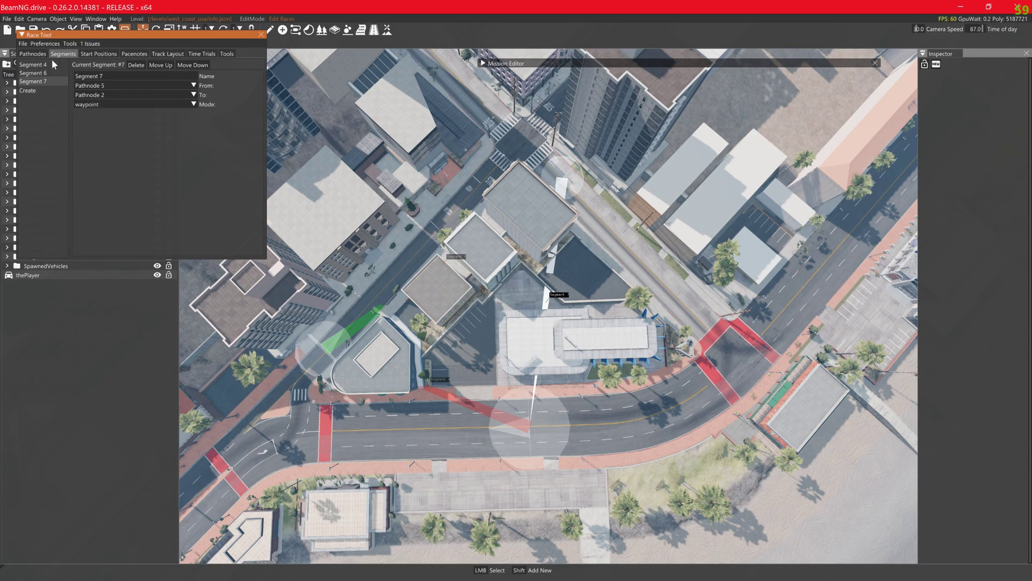
# - Add three start positions: one on each side of the coastal road pathnode's centre and one beside the inland street pathnode
pyautogui.click(33, 54)
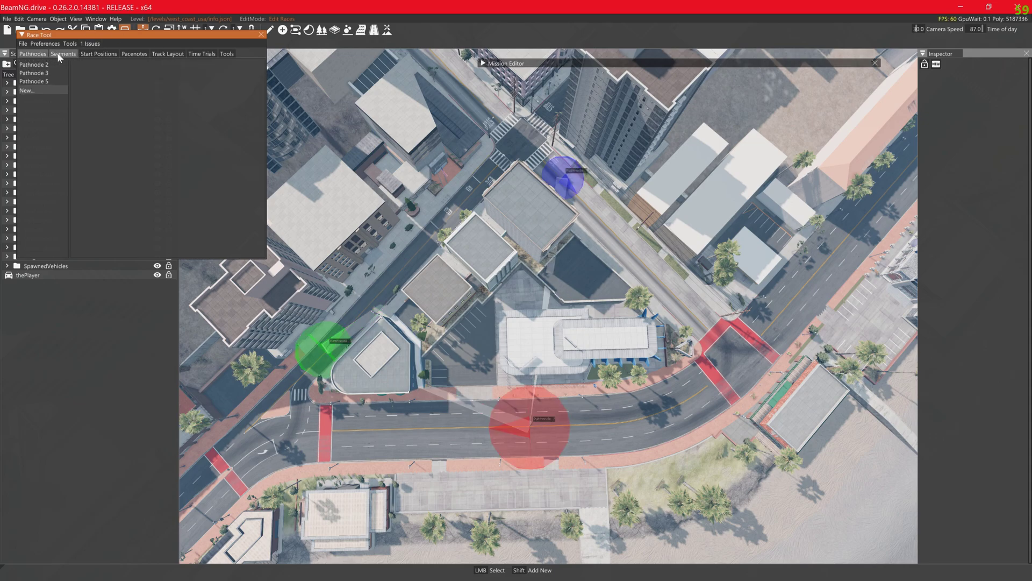
pyautogui.click(59, 53)
pyautogui.click(90, 55)
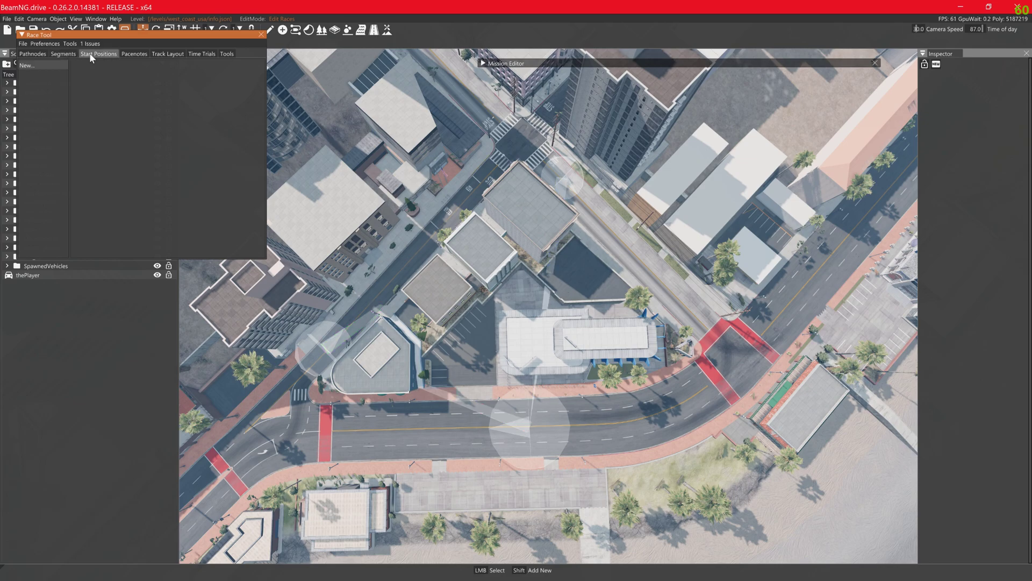
pyautogui.keyDown('shift'); pyautogui.click(540, 426); pyautogui.keyUp('shift')
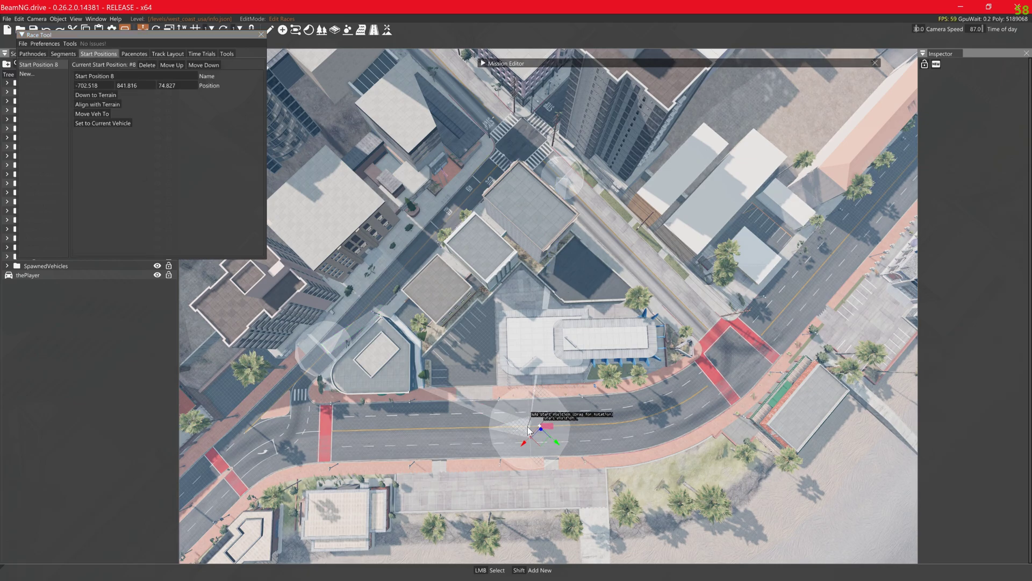
pyautogui.keyDown('shift'); pyautogui.click(518, 430); pyautogui.keyUp('shift')
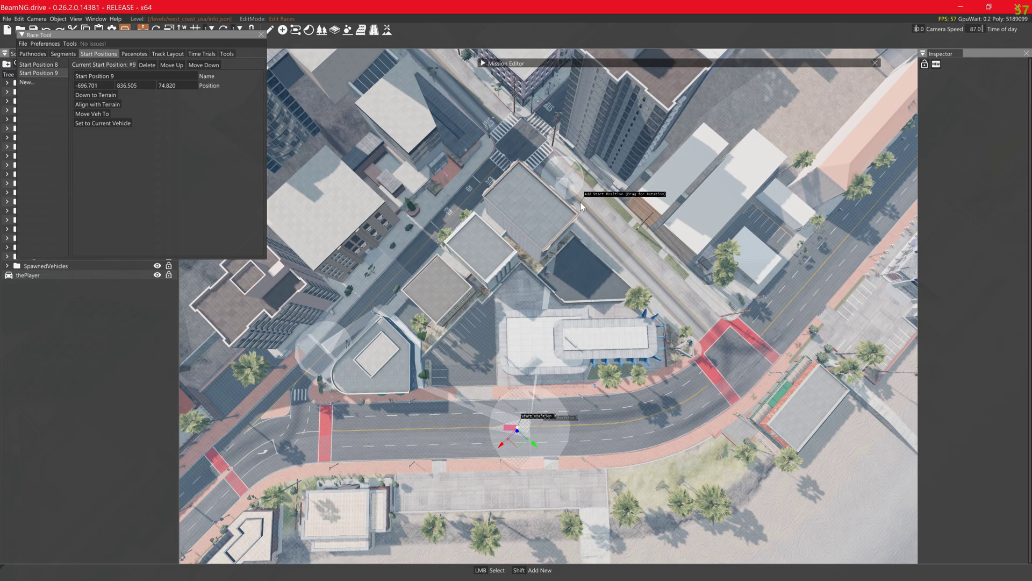
pyautogui.keyDown('shift'); pyautogui.click(594, 215); pyautogui.keyUp('shift')
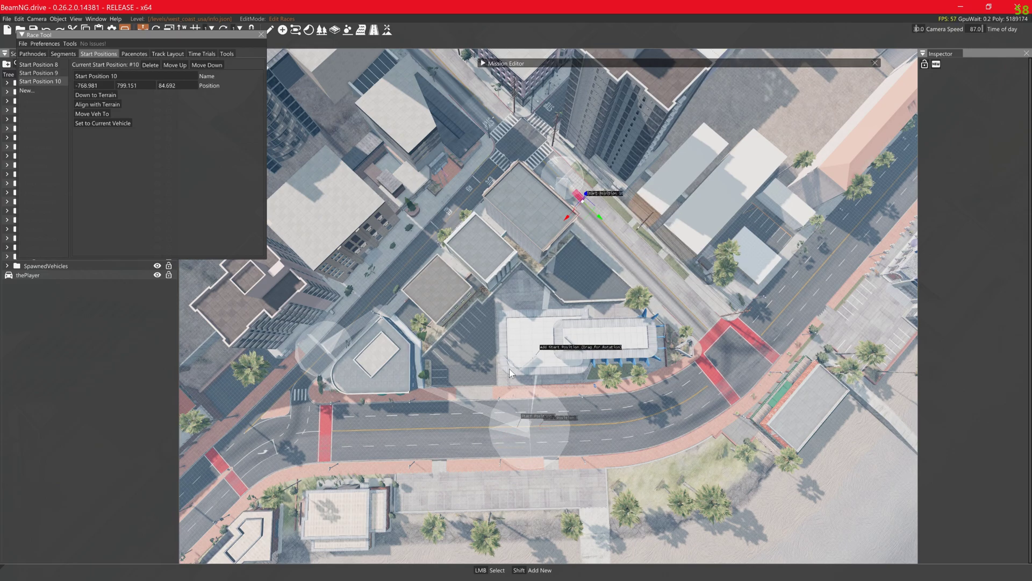
# - Add a fourth start position on the street behind the curved building and rename the first start position to Start Position fwd
pyautogui.keyDown('shift'); pyautogui.click(360, 311); pyautogui.keyUp('shift')
pyautogui.click(38, 65)
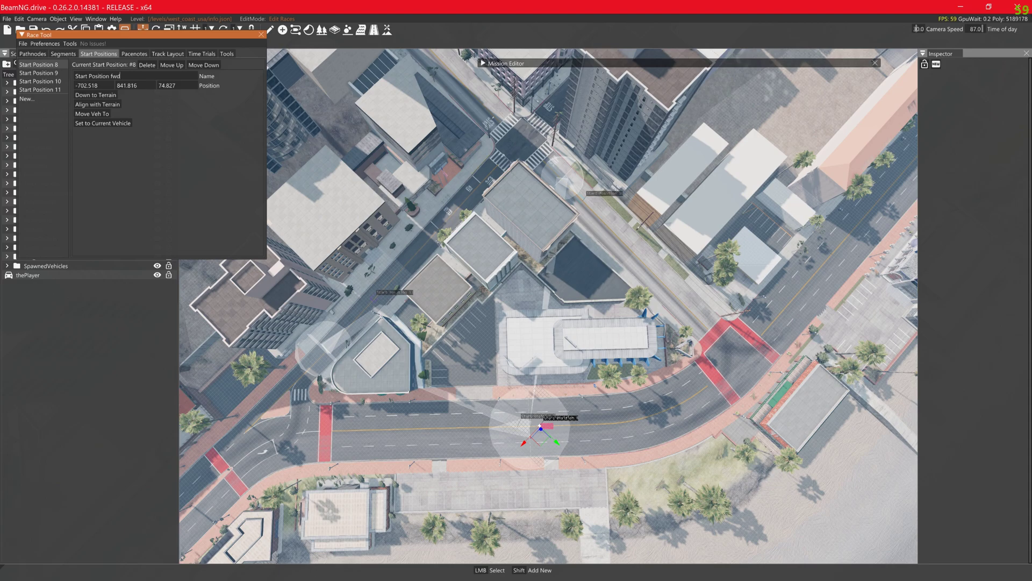
pyautogui.press('Return')
# - Rename the second, third and fourth start positions to Start Position rev, Start Position fwd roll and Start Position rev roll
pyautogui.click(45, 74)
pyautogui.doubleClick(112, 77)
pyautogui.write('re')
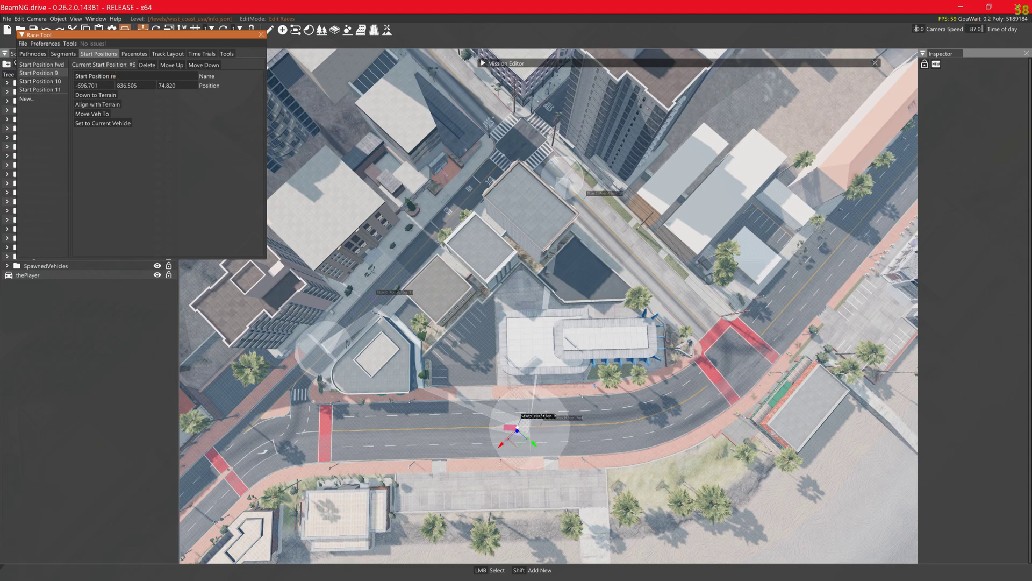
pyautogui.write('v')
pyautogui.click(605, 158)
pyautogui.press('BackSpace')
pyautogui.press('BackSpace')
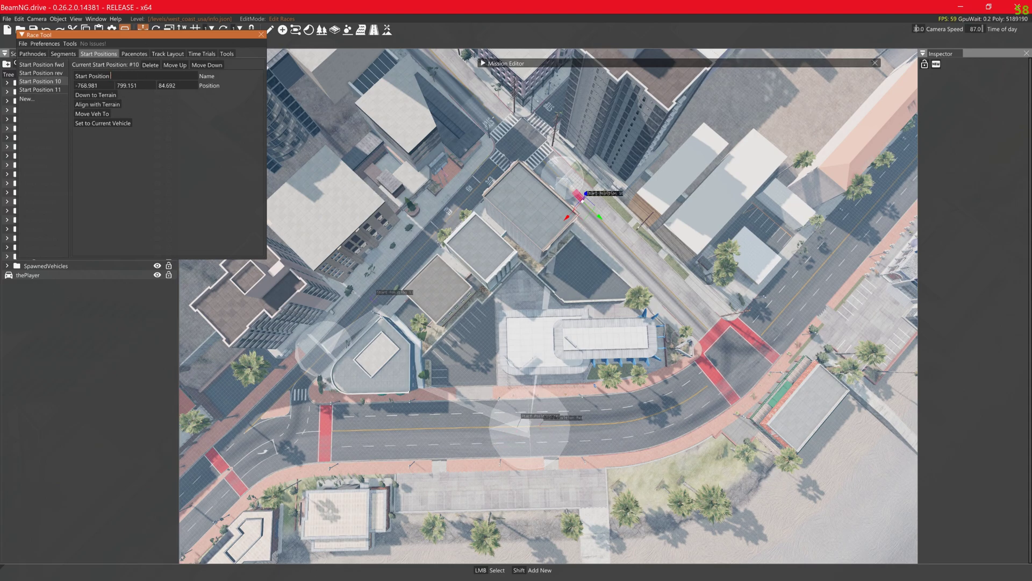
pyautogui.write('fwd roll')
pyautogui.press('Return')
pyautogui.click(56, 90)
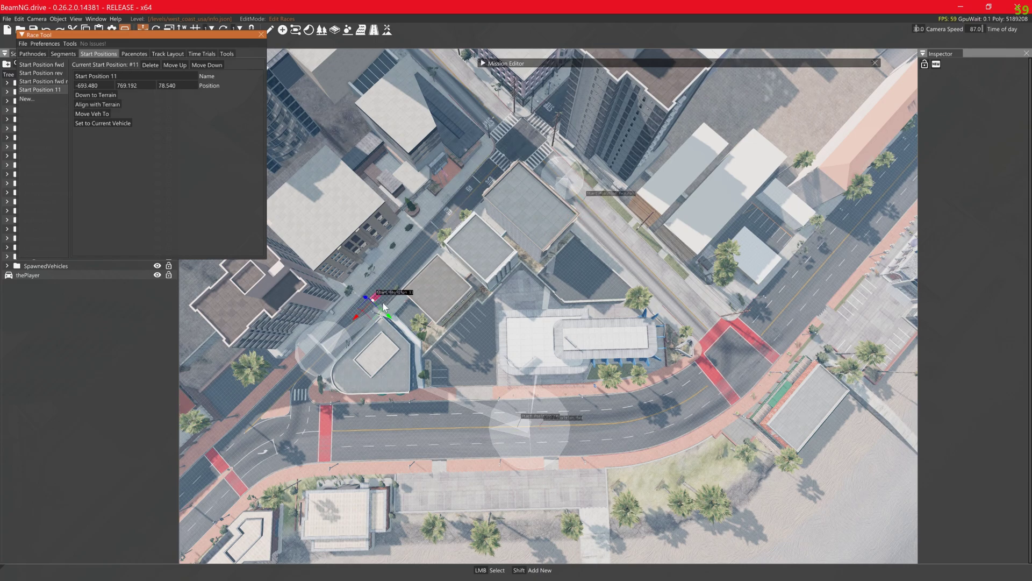
pyautogui.doubleClick(114, 77)
pyautogui.write('rev roll')
# - In the track layout, assign Start Position rev as reverse, Start Position fwd roll as rolling and Start Position rev roll as reverse rolling start
pyautogui.click(56, 54)
pyautogui.click(85, 54)
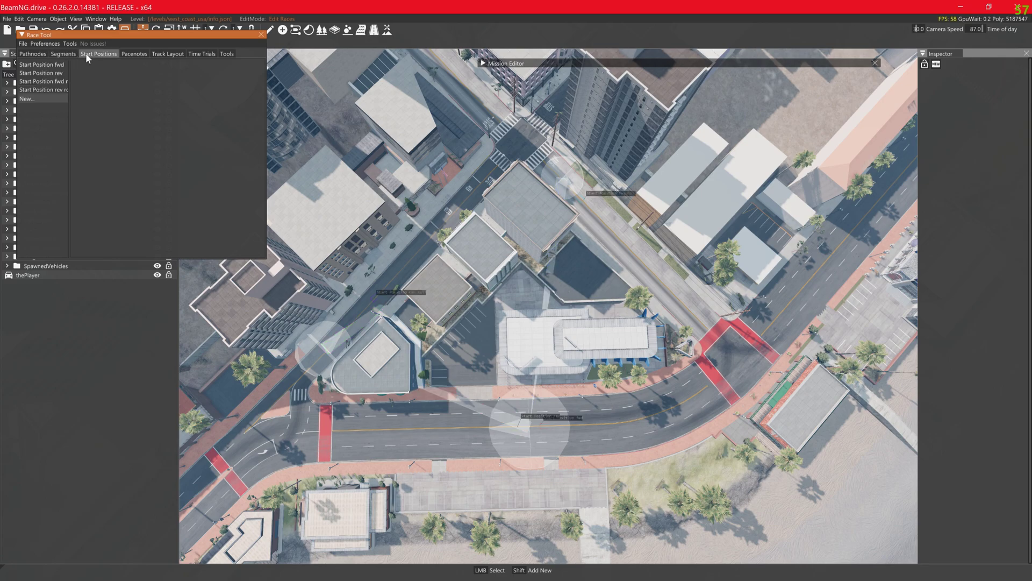
pyautogui.click(163, 53)
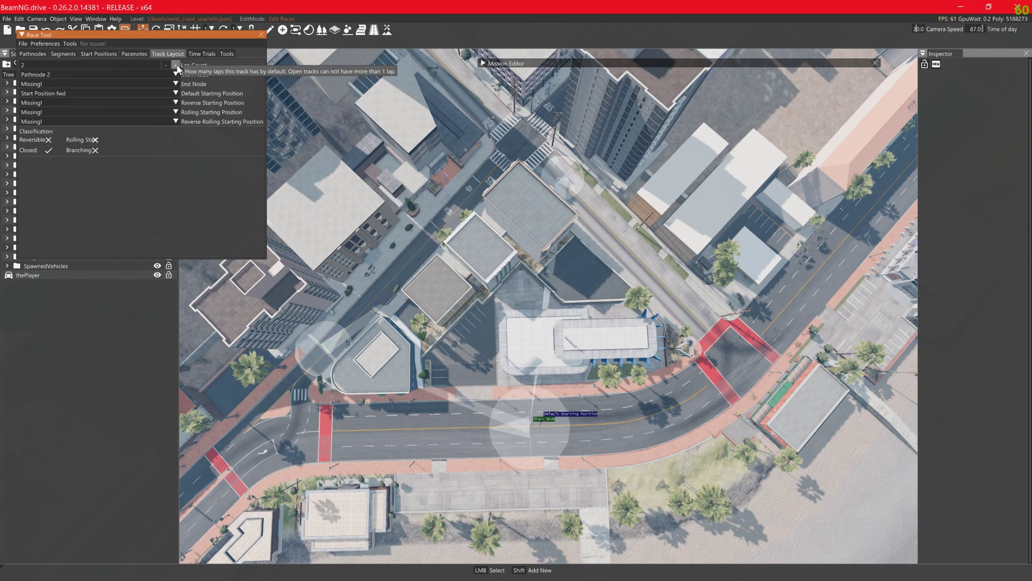
pyautogui.click(176, 103)
pyautogui.click(75, 131)
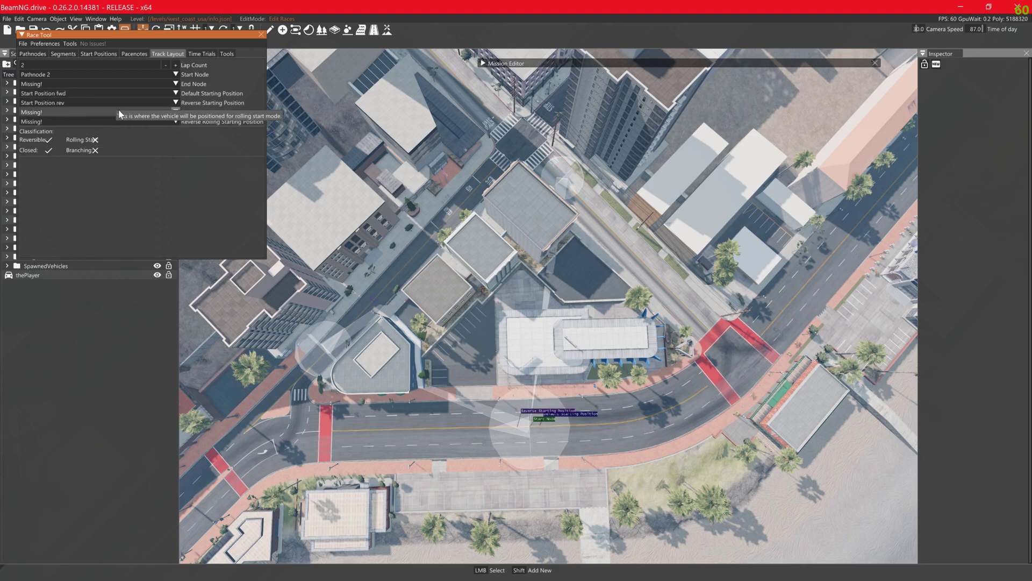
pyautogui.click(146, 113)
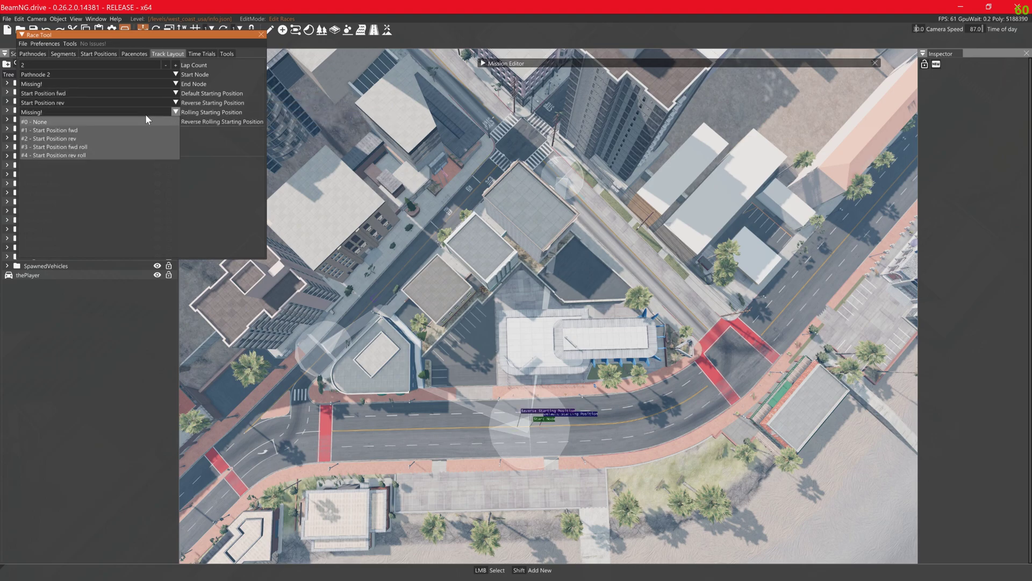
pyautogui.click(90, 147)
pyautogui.click(175, 121)
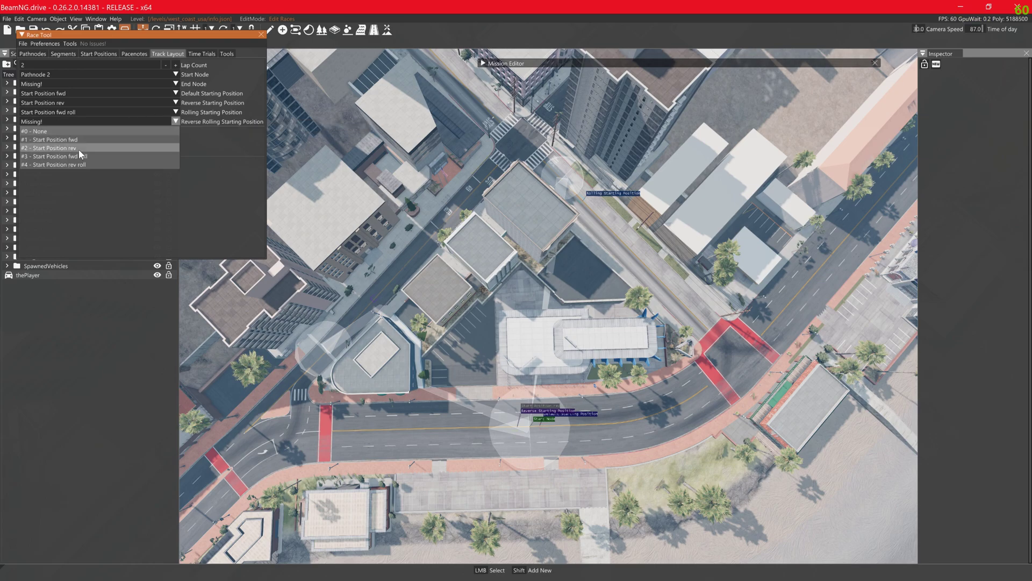
pyautogui.click(75, 165)
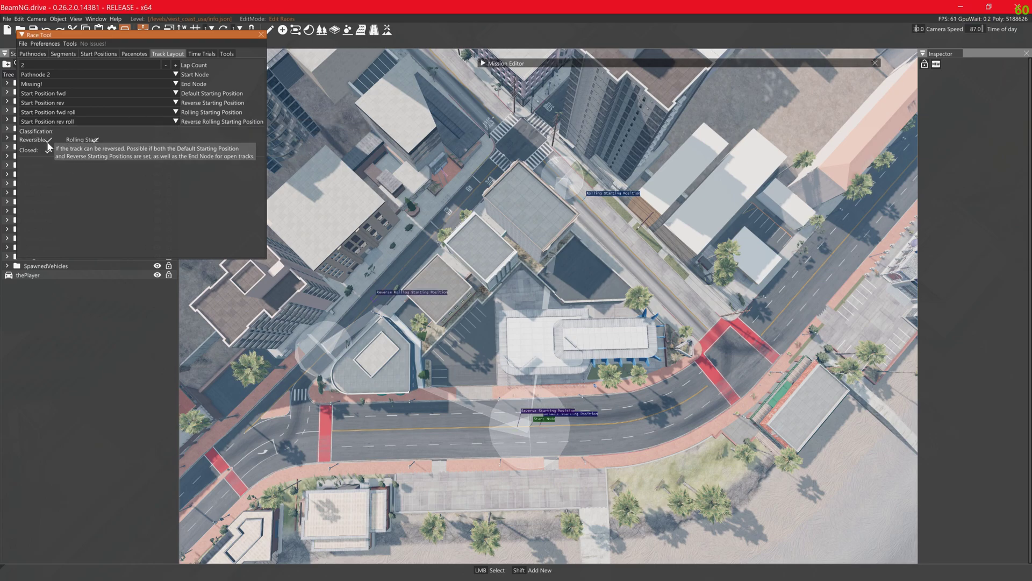
# - Save the race under the file name race in the 009-test mission folder under gameplay/missions/west_coast_usa/timeTrial
pyautogui.click(26, 44)
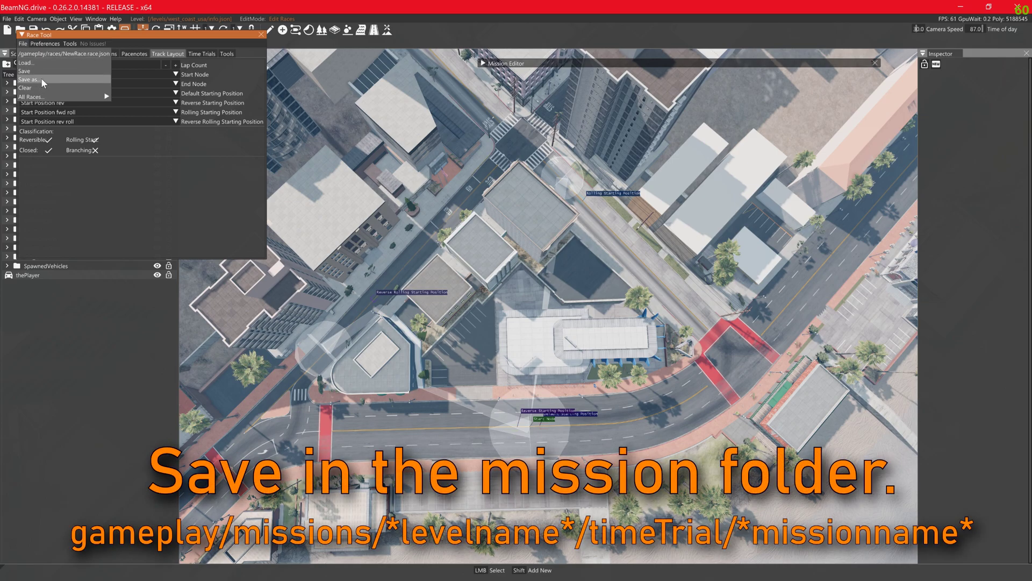
pyautogui.click(41, 78)
pyautogui.click(34, 55)
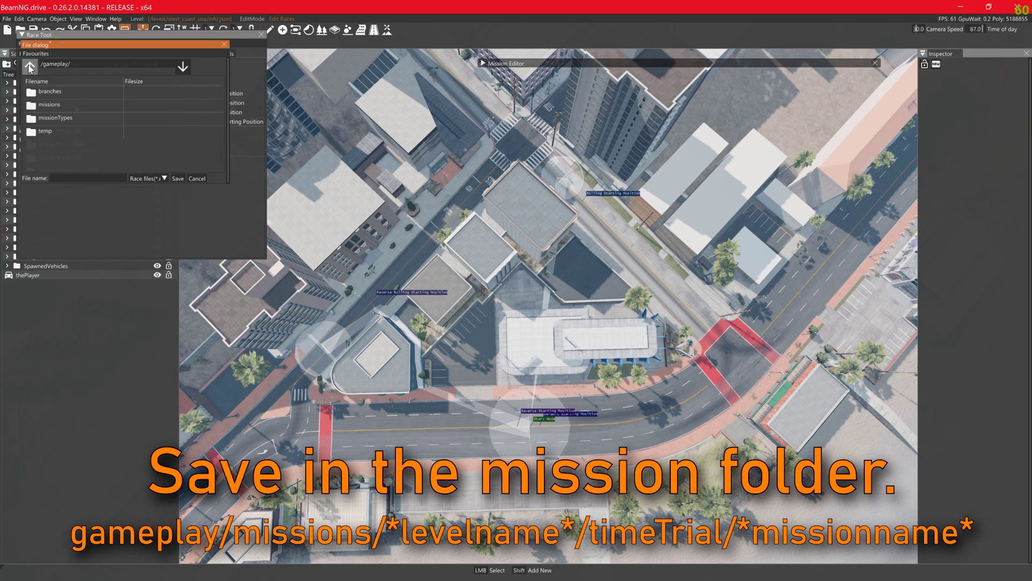
pyautogui.click(68, 90)
pyautogui.click(89, 178)
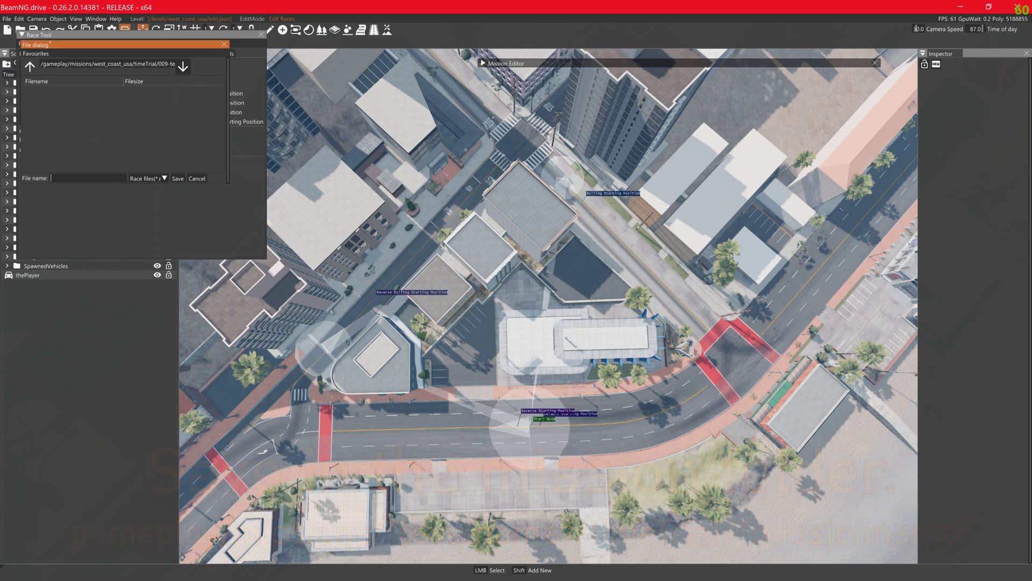
pyautogui.write('race')
pyautogui.click(177, 179)
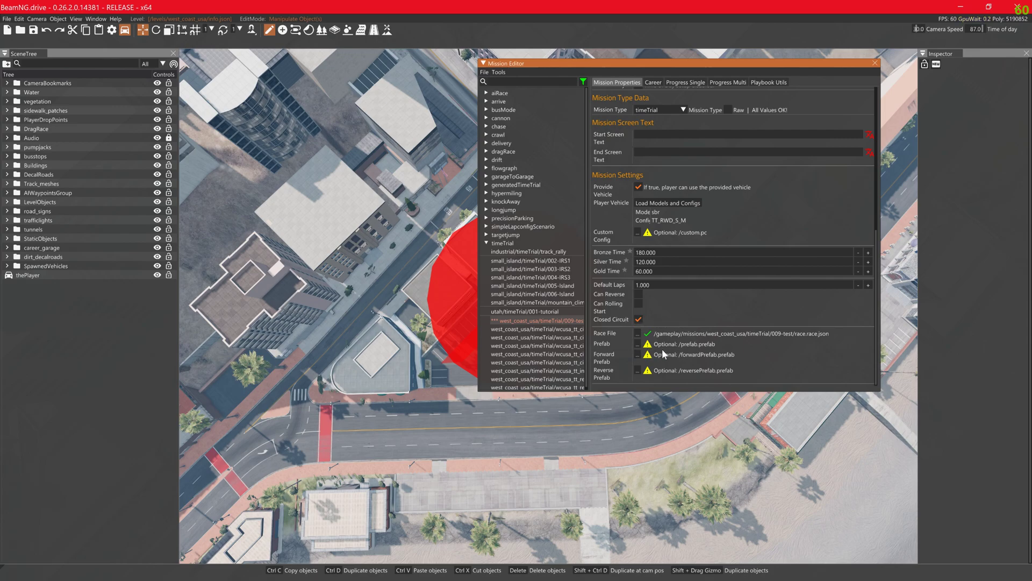
# - Collapse the Mission Editor, open the Asset Browser and filter the assets to all models
pyautogui.doubleClick(753, 64)
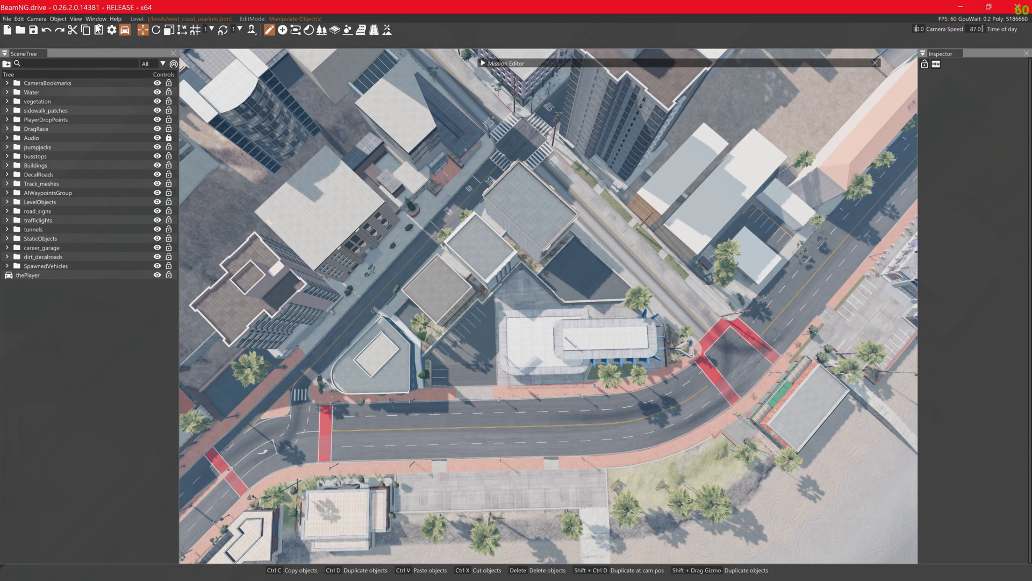
pyautogui.click(96, 19)
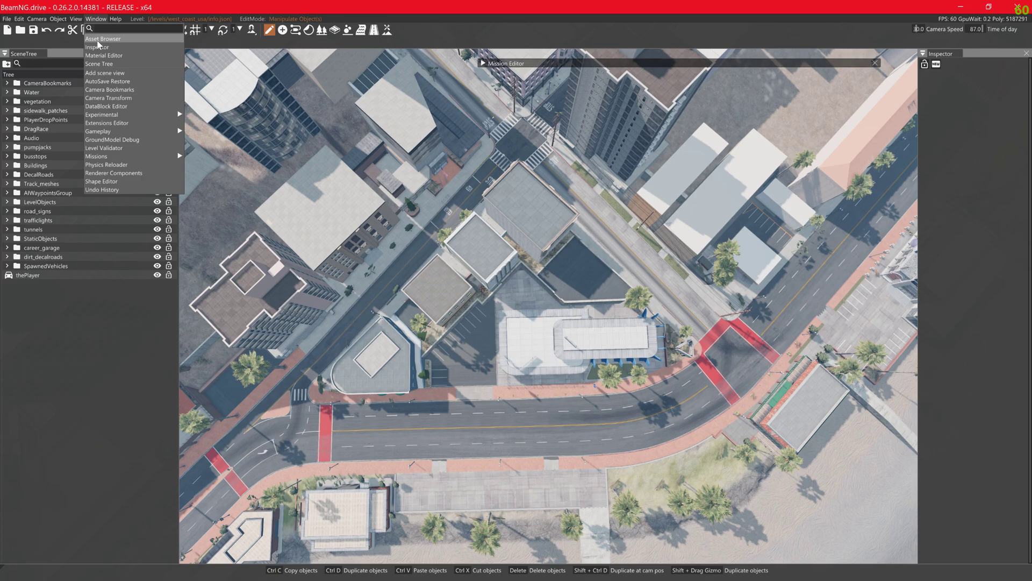
pyautogui.click(99, 39)
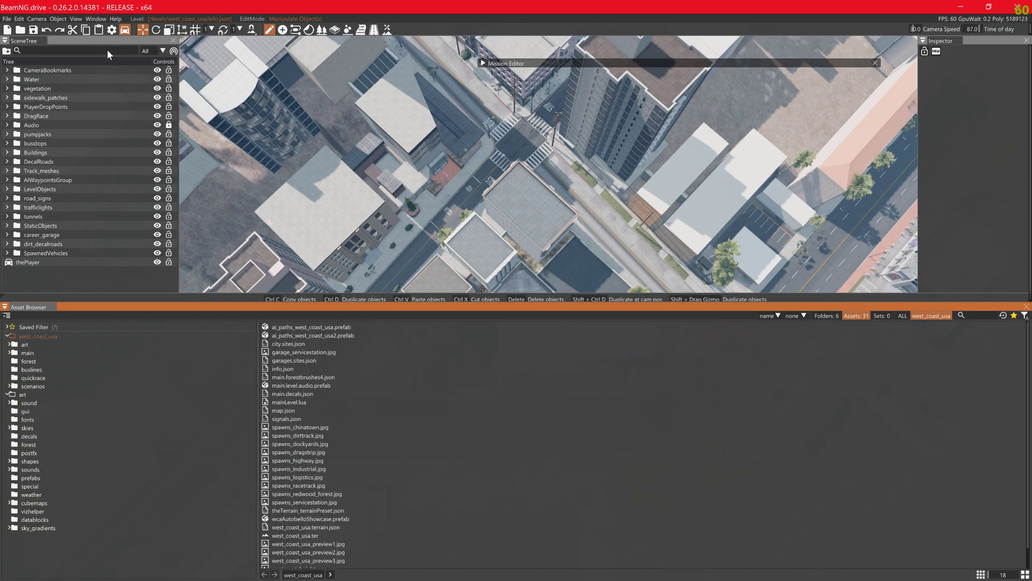
pyautogui.click(37, 328)
pyautogui.click(37, 337)
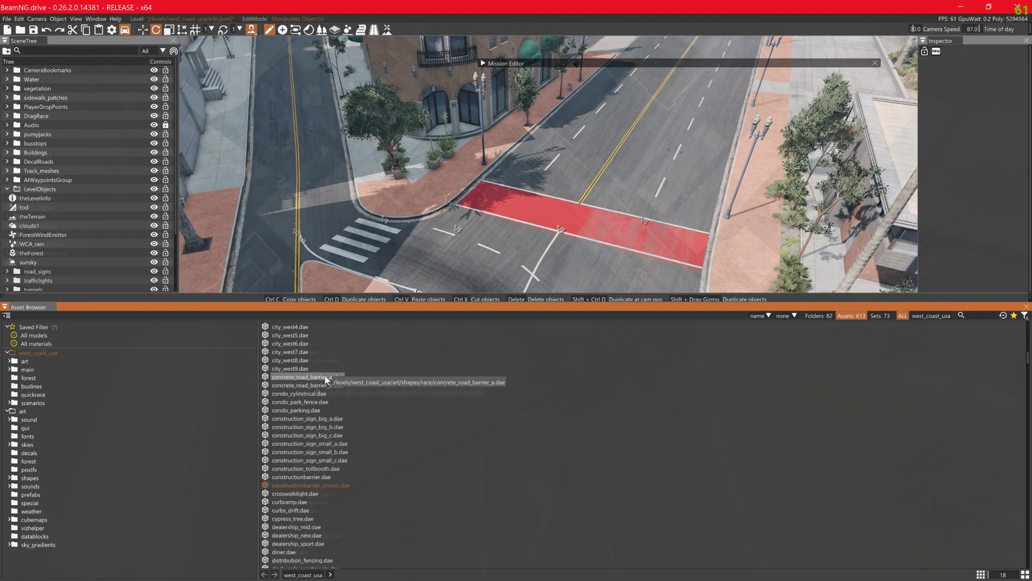
# - Place concrete_road_barrier_a.dae on the road near the curved building's red crosswalk and close the Asset Browser
pyautogui.click(325, 375)
pyautogui.moveTo(556, 305); pyautogui.dragTo(579, 256)
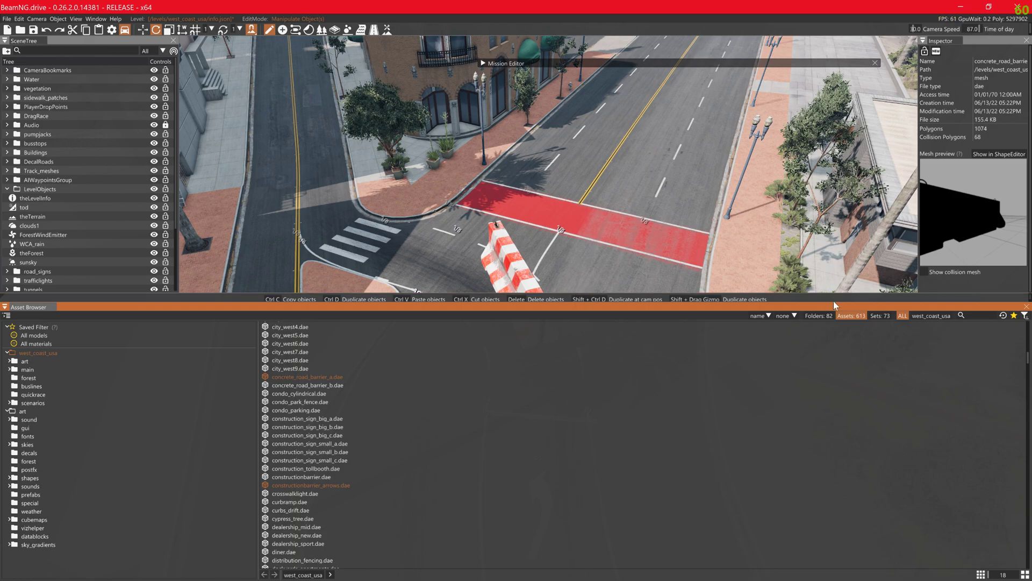
pyautogui.click(1026, 307)
# - Move the barrier onto the road surface with terrain snap and rotate it to stand across the lane
pyautogui.click(514, 322)
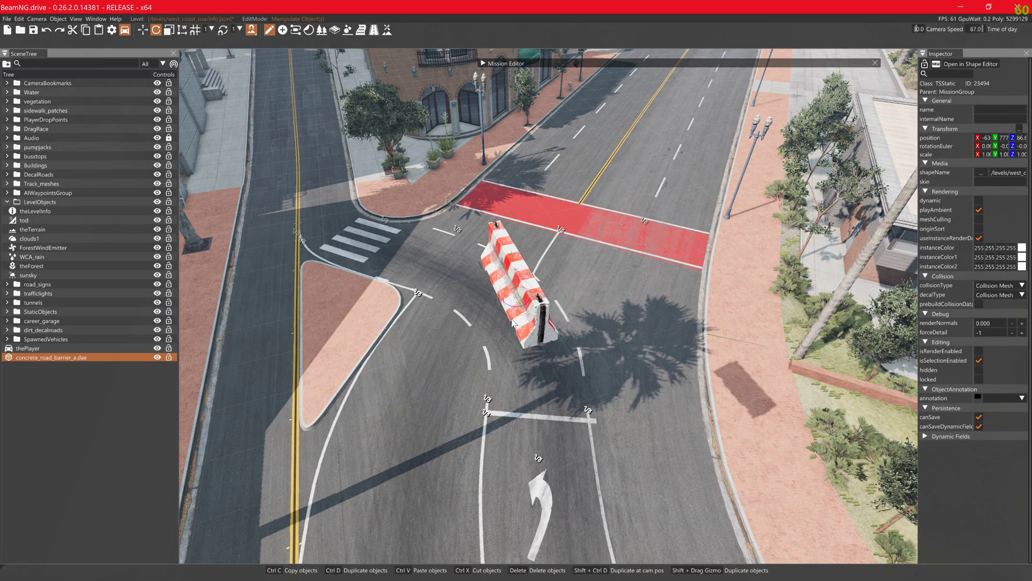
pyautogui.press('1')
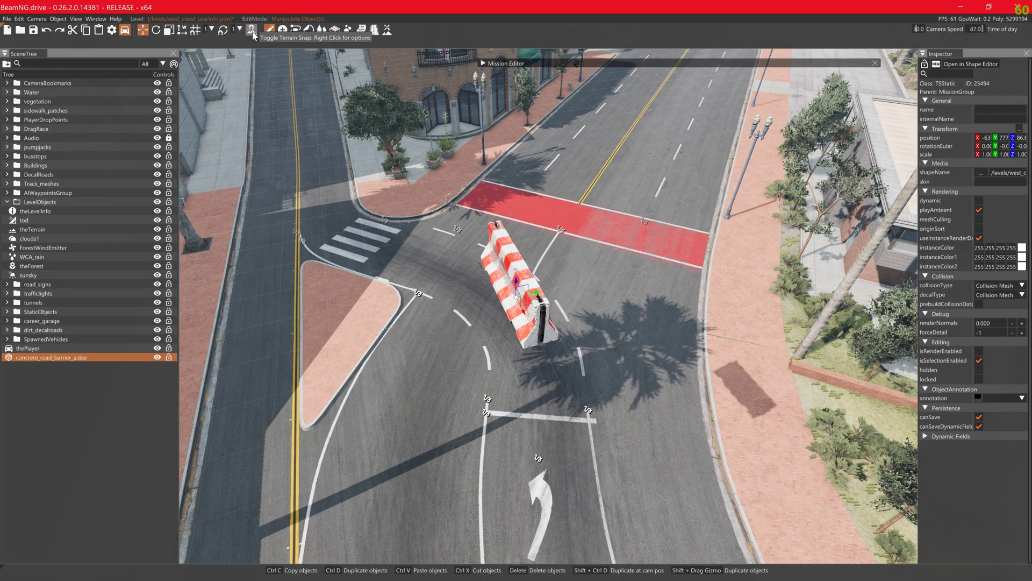
pyautogui.moveTo(522, 306); pyautogui.dragTo(553, 285)
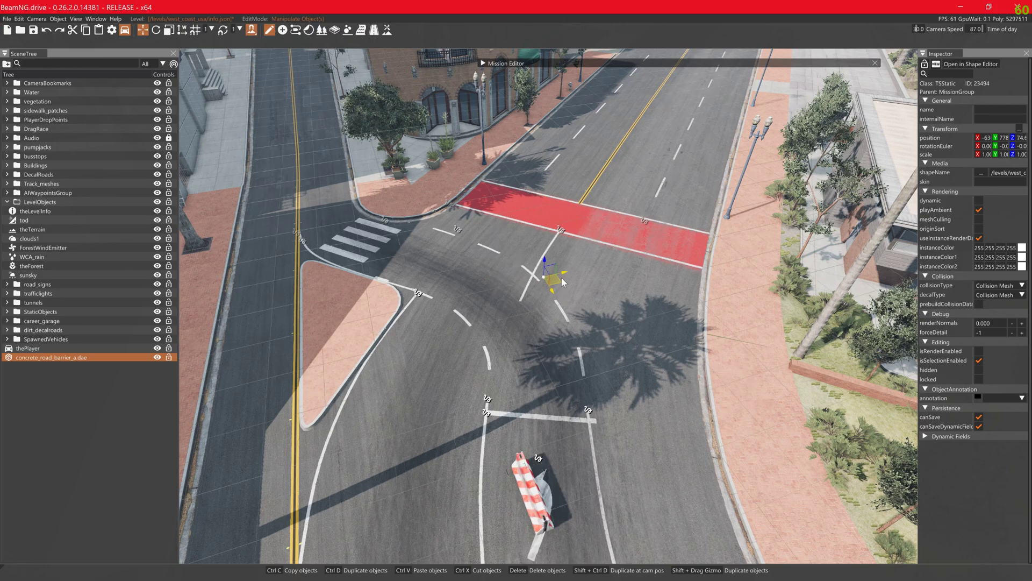
pyautogui.press('2')
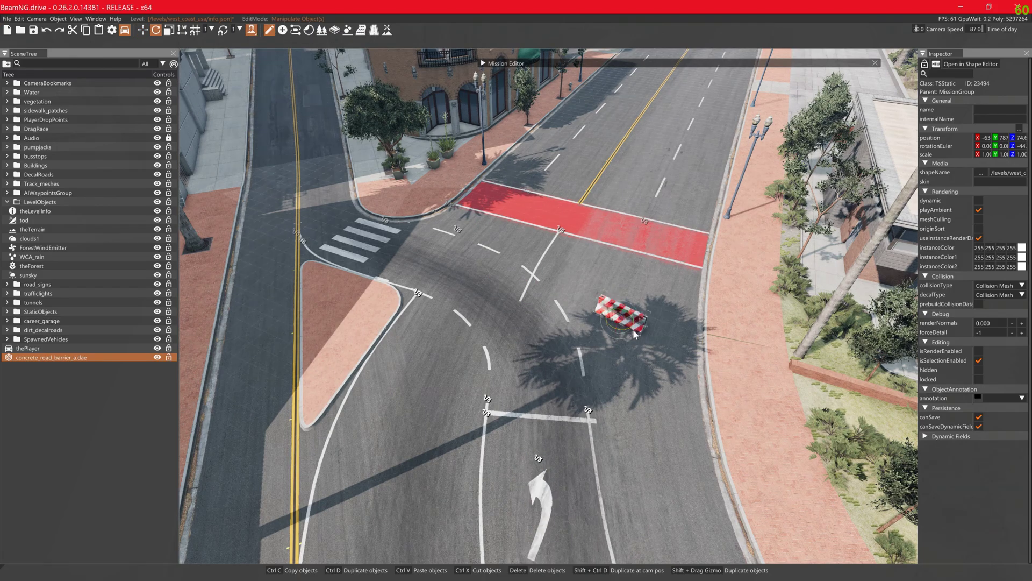
pyautogui.moveTo(633, 329); pyautogui.dragTo(512, 314)
pyautogui.click(182, 30)
# - Duplicate the barrier into a row of four across the coastal road, plus one on the side street beyond the traffic island
pyautogui.press('1')
pyautogui.keyDown('shift'); pyautogui.moveTo(512, 314); pyautogui.dragTo(446, 310); pyautogui.keyUp('shift')
pyautogui.click(623, 315)
pyautogui.moveTo(639, 320); pyautogui.dragTo(676, 323)
pyautogui.click(585, 321)
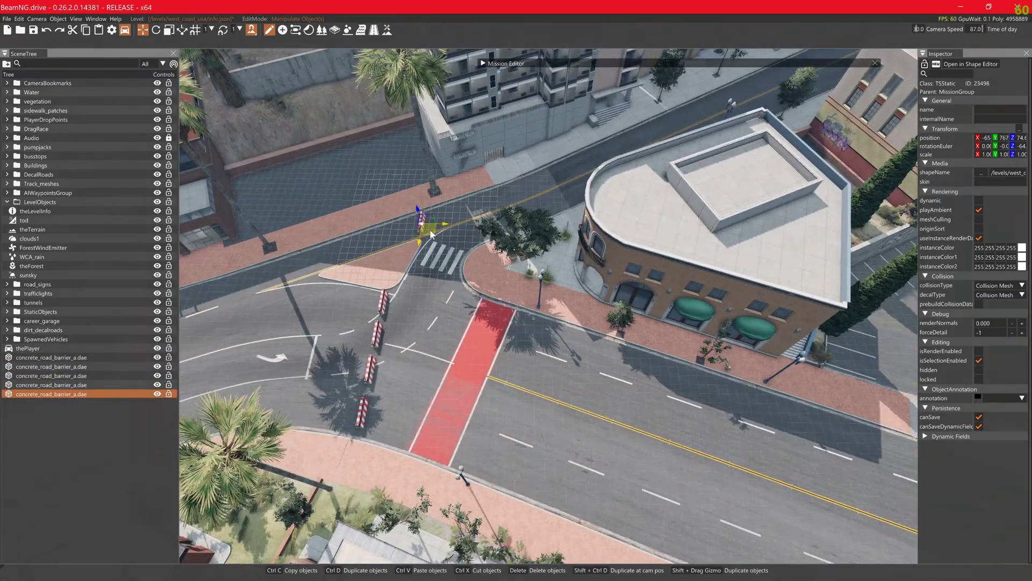
# - Copy the row of four barriers, paste it at the inland intersection with the striped crosswalks and rotate the copies
pyautogui.moveTo(431, 229); pyautogui.dragTo(362, 425)
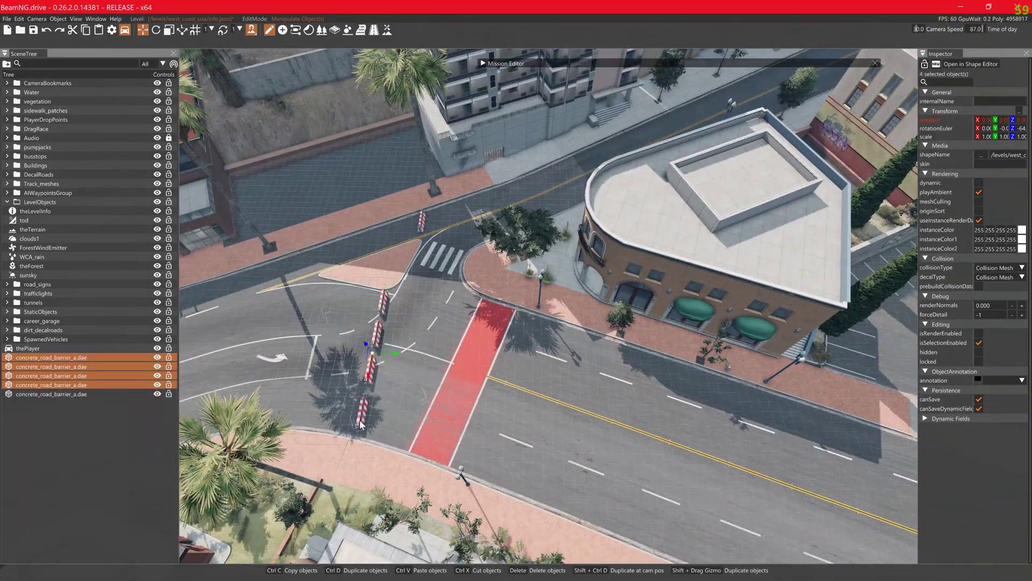
pyautogui.hotkey('ctrl', 'c')
pyautogui.moveTo(361, 425); pyautogui.dragTo(480, 363, button='right')
pyautogui.hotkey('ctrl', 'v')
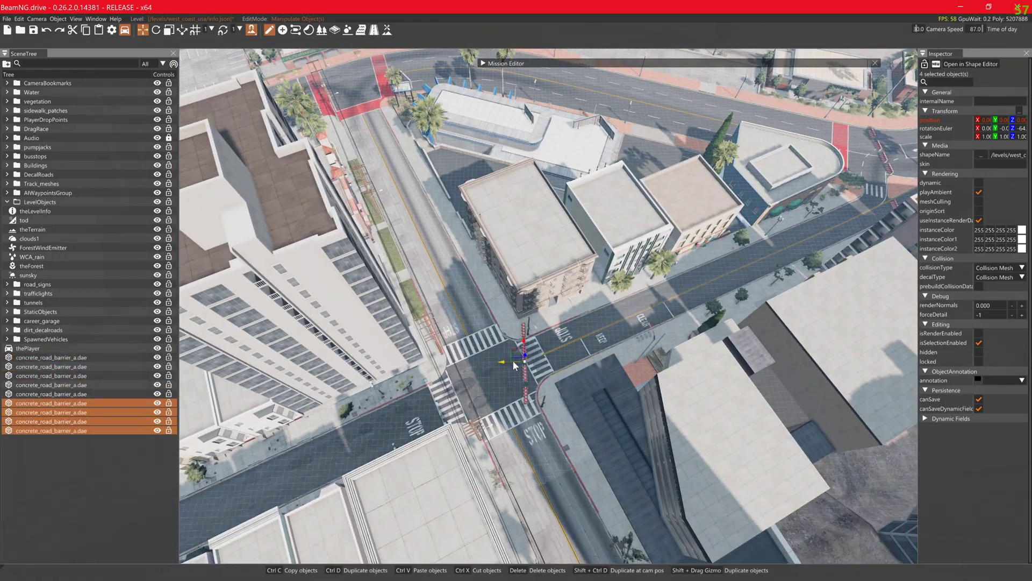
pyautogui.press('2')
pyautogui.moveTo(514, 362); pyautogui.dragTo(485, 414)
pyautogui.press('1')
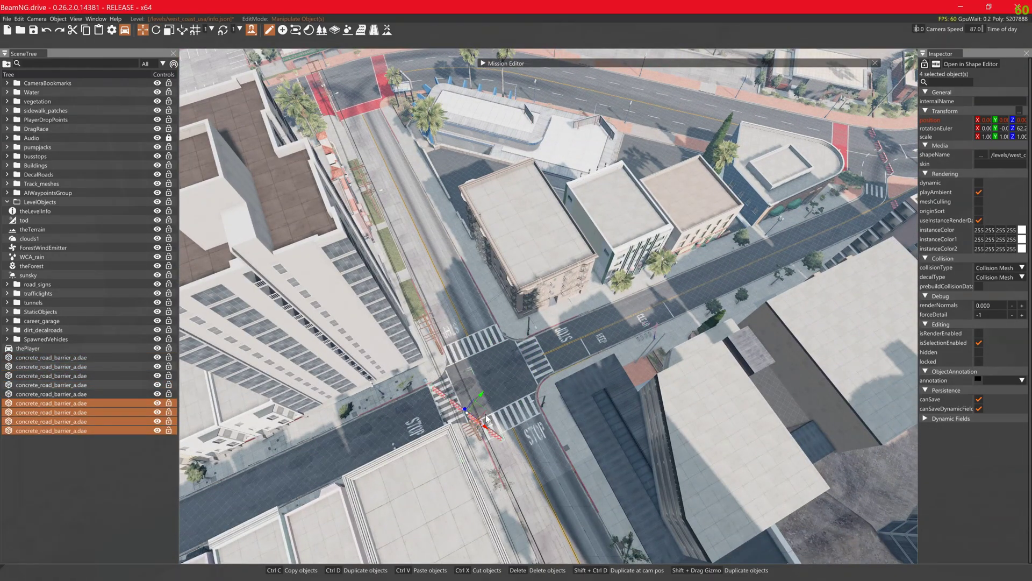
# - Reposition and rotate the pasted barriers in pairs so they block the far streets of the inland intersection
pyautogui.press('2')
pyautogui.moveTo(486, 415); pyautogui.dragTo(344, 343, button='right')
pyautogui.press('w')
pyautogui.moveTo(335, 343); pyautogui.dragTo(597, 238)
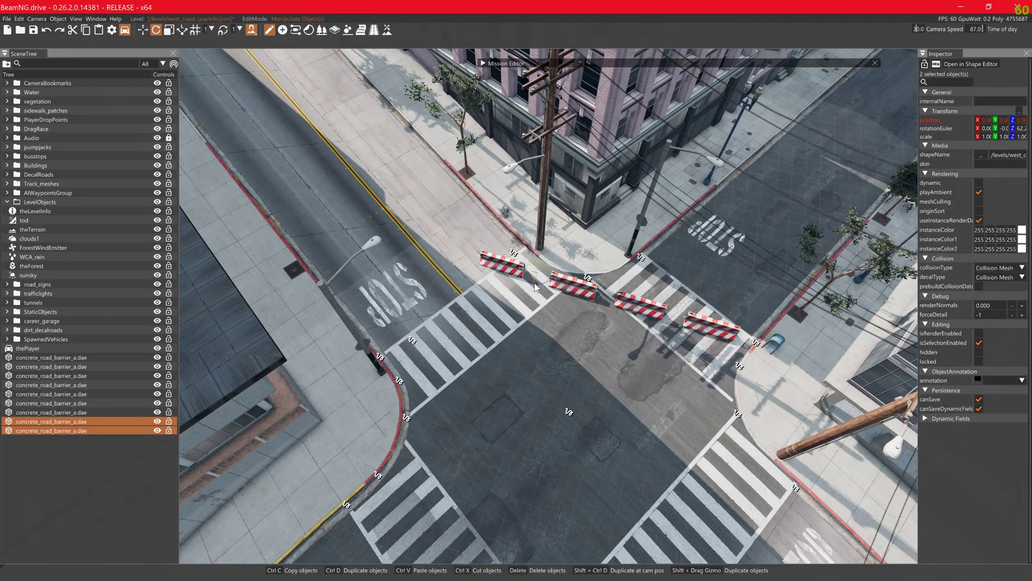
pyautogui.press('1')
pyautogui.moveTo(534, 287); pyautogui.dragTo(467, 320)
pyautogui.click(639, 305)
pyautogui.keyDown('ctrl'); pyautogui.click(710, 326); pyautogui.keyUp('ctrl')
pyautogui.press('2')
pyautogui.moveTo(668, 328)
pyautogui.mouseDown()
pyautogui.moveTo(654, 321)
pyautogui.moveTo(670, 310)
pyautogui.mouseUp()
# - Select and copy the four barriers standing across the coastal road beside the traffic island
pyautogui.press('w')
pyautogui.moveTo(635, 328); pyautogui.dragTo(452, 309, button='right')
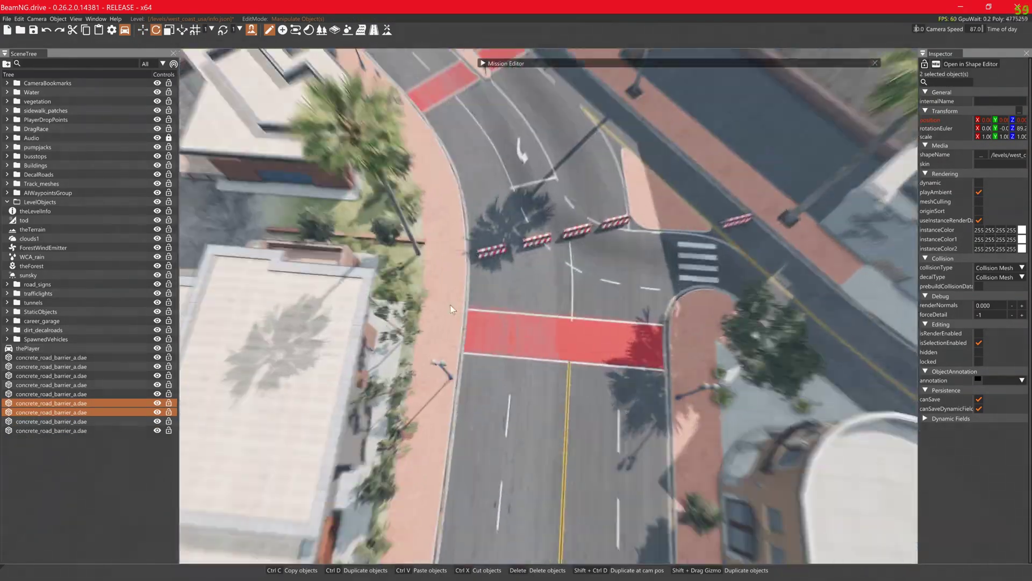
pyautogui.click(484, 239)
pyautogui.keyDown('ctrl'); pyautogui.click(541, 224); pyautogui.keyUp('ctrl')
pyautogui.keyDown('ctrl'); pyautogui.click(592, 210); pyautogui.keyUp('ctrl')
pyautogui.keyDown('ctrl'); pyautogui.click(643, 201); pyautogui.keyUp('ctrl')
pyautogui.hotkey('ctrl', 'c')
# - Paste the four barriers onto the red crosswalk beside the gas station and rotate them across the road
pyautogui.moveTo(643, 200); pyautogui.dragTo(559, 339, button='right')
pyautogui.press('1')
pyautogui.hotkey('ctrl', 'v')
pyautogui.press('w')
pyautogui.press('2')
pyautogui.moveTo(539, 334); pyautogui.dragTo(567, 304)
pyautogui.press('1')
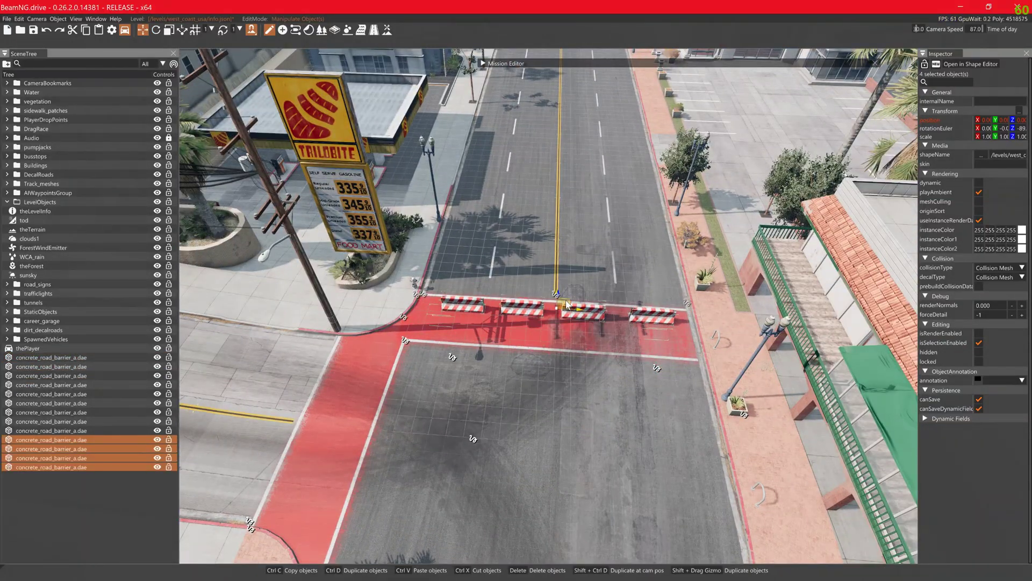
# - Examine the whole course and its surroundings from an elevated viewpoint over the beach
pyautogui.press('s')
pyautogui.moveTo(567, 304); pyautogui.dragTo(563, 420, button='right')
pyautogui.press('w')
pyautogui.click(559, 393)
pyautogui.press('w')
pyautogui.press('s')
pyautogui.press('w')
pyautogui.press('w')
pyautogui.press('w')
pyautogui.press('s')
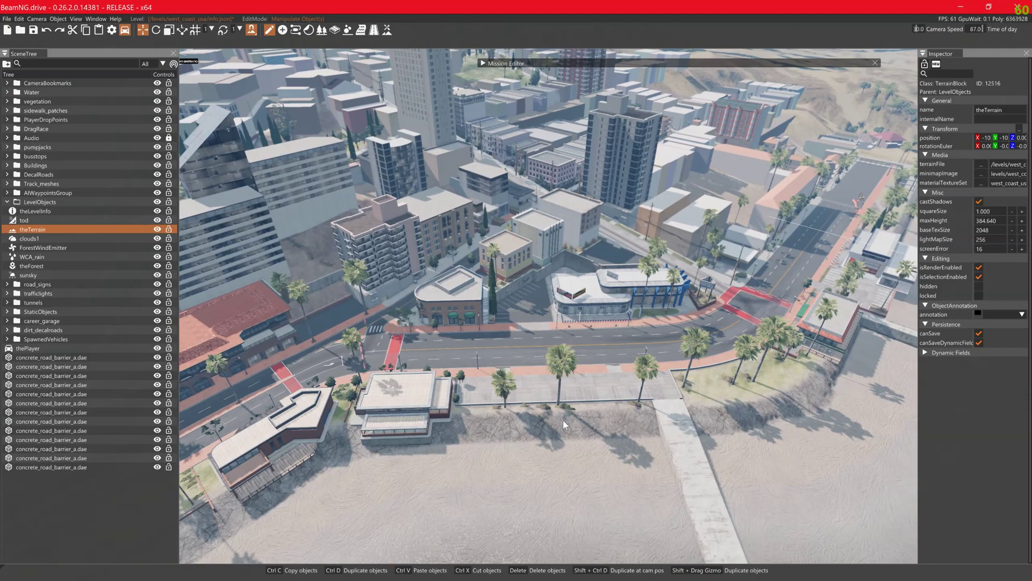
# - Create a new scene tree group and move all thirteen concrete_road_barrier_a.dae objects into it
pyautogui.click(46, 357)
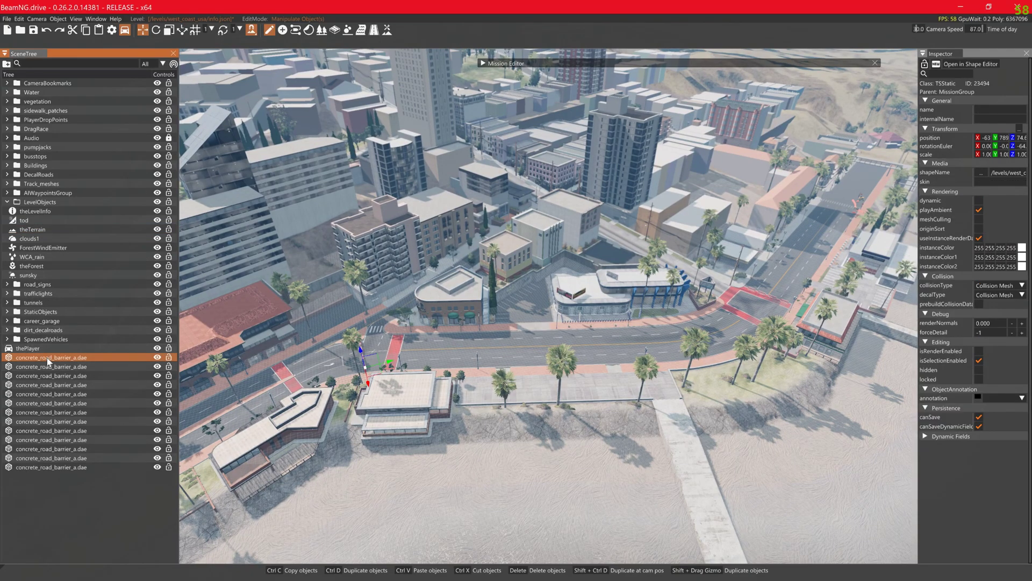
pyautogui.click(7, 64)
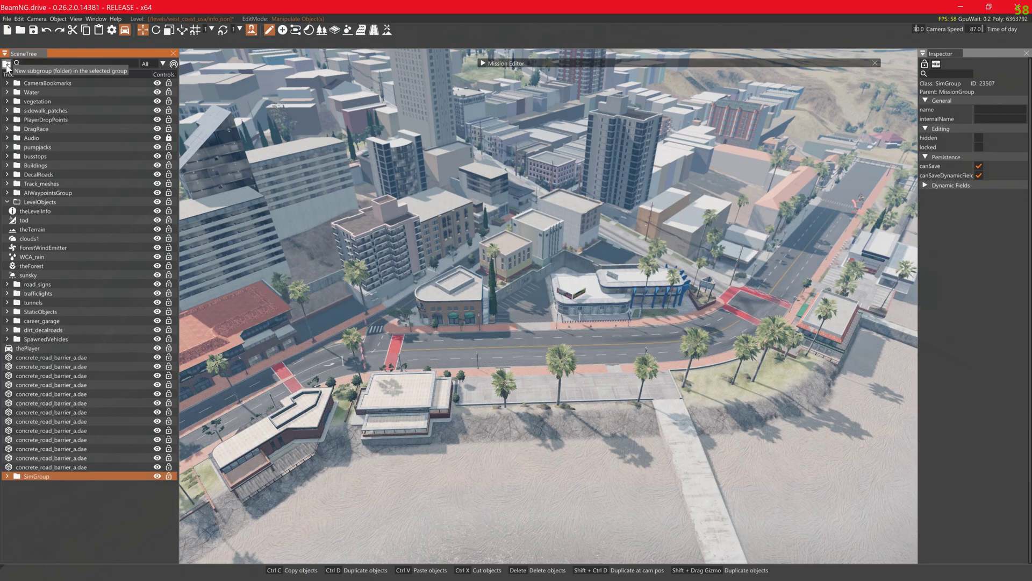
pyautogui.click(56, 466)
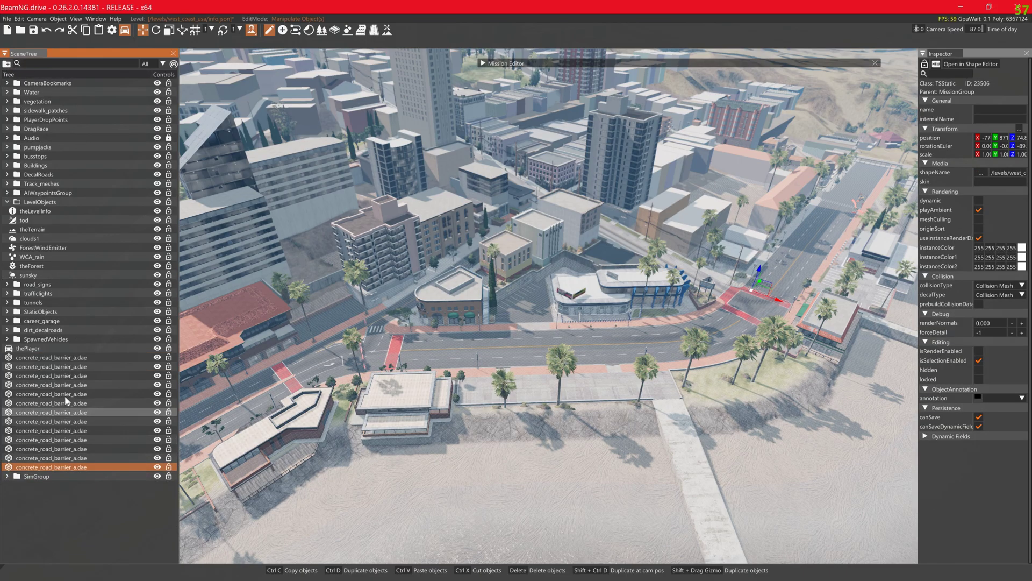
pyautogui.keyDown('shift'); pyautogui.click(72, 358); pyautogui.keyUp('shift')
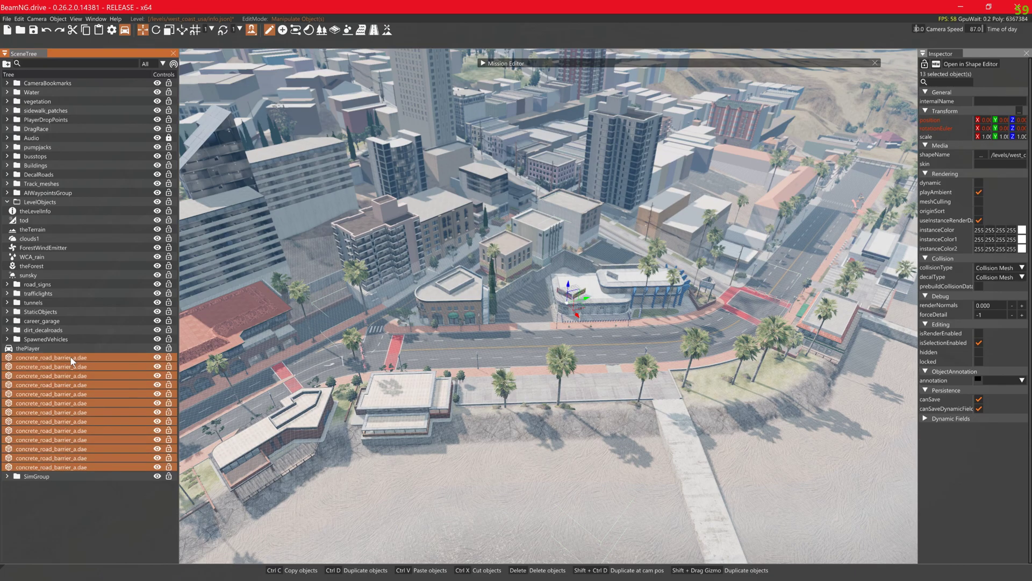
pyautogui.moveTo(63, 357); pyautogui.dragTo(47, 477)
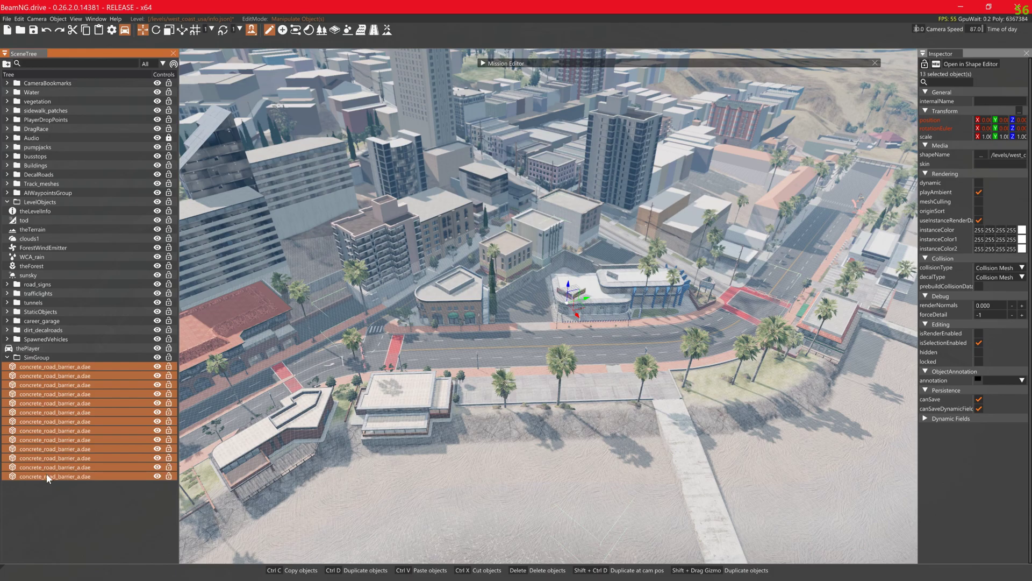
# - Pack the barrier group into a prefab file named prefab in the 009-test mission folder and check the mission's Prefab entry
pyautogui.rightClick(33, 358)
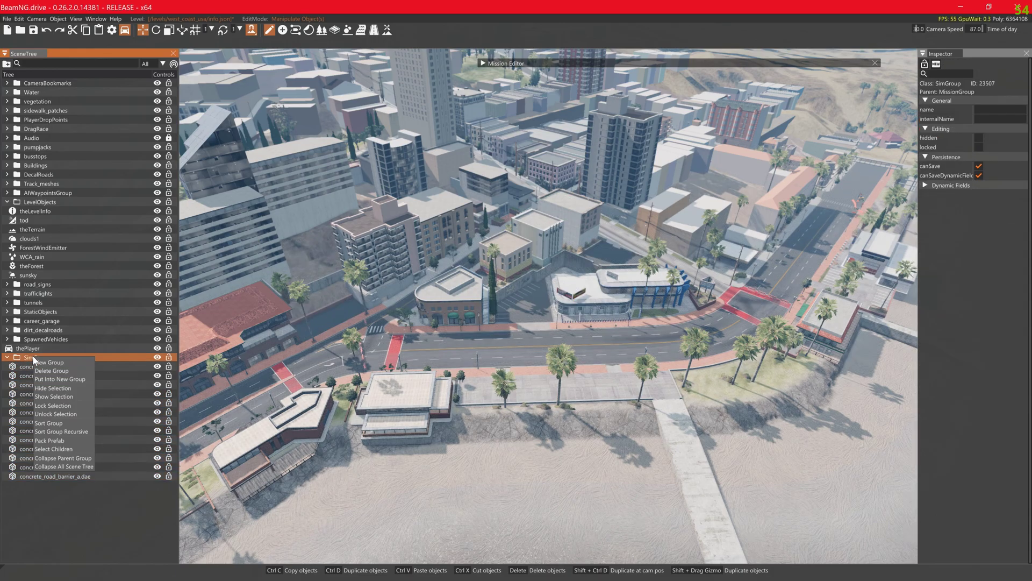
pyautogui.click(72, 441)
pyautogui.doubleClick(68, 92)
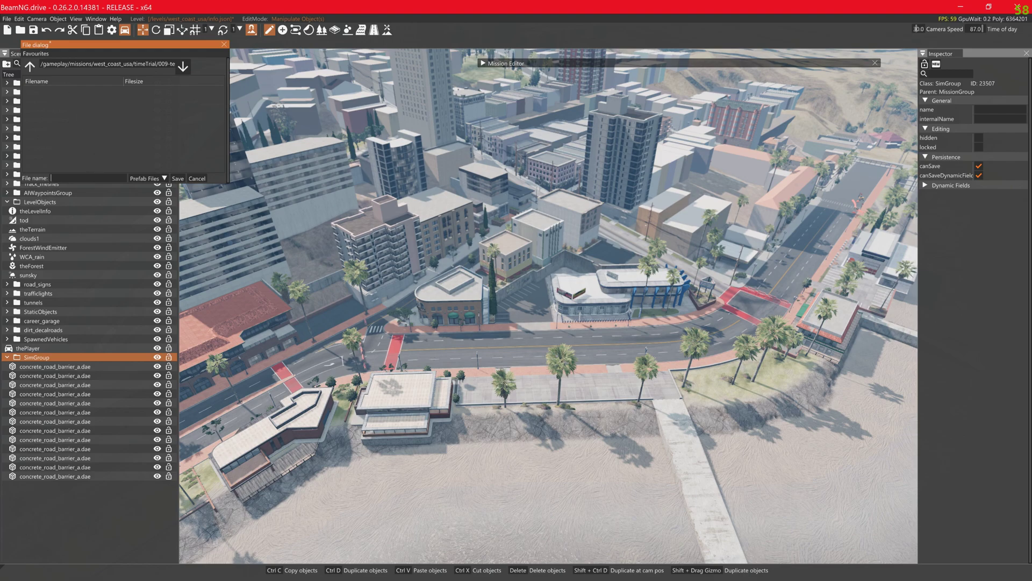
pyautogui.write('prefab')
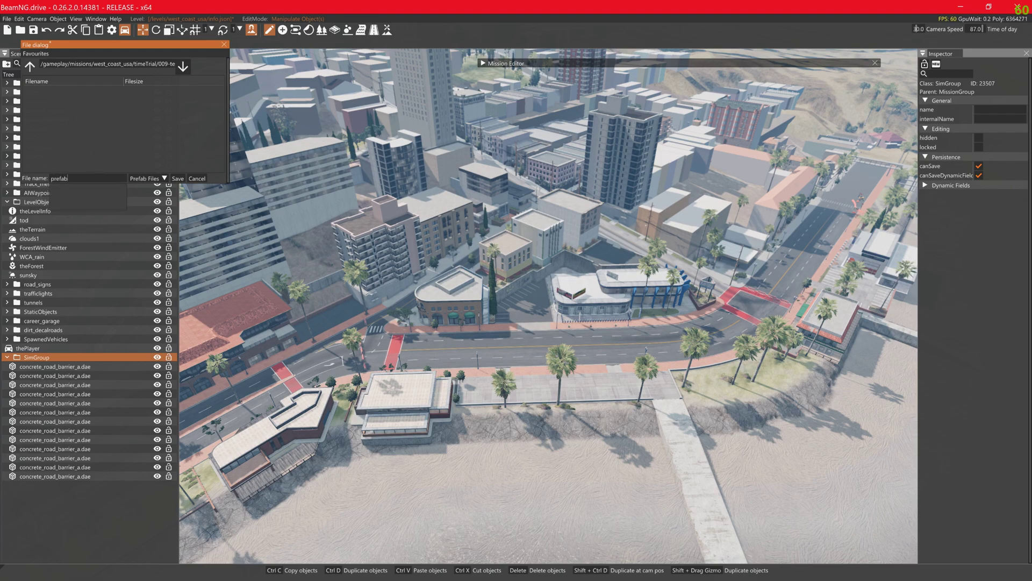
pyautogui.press('Return')
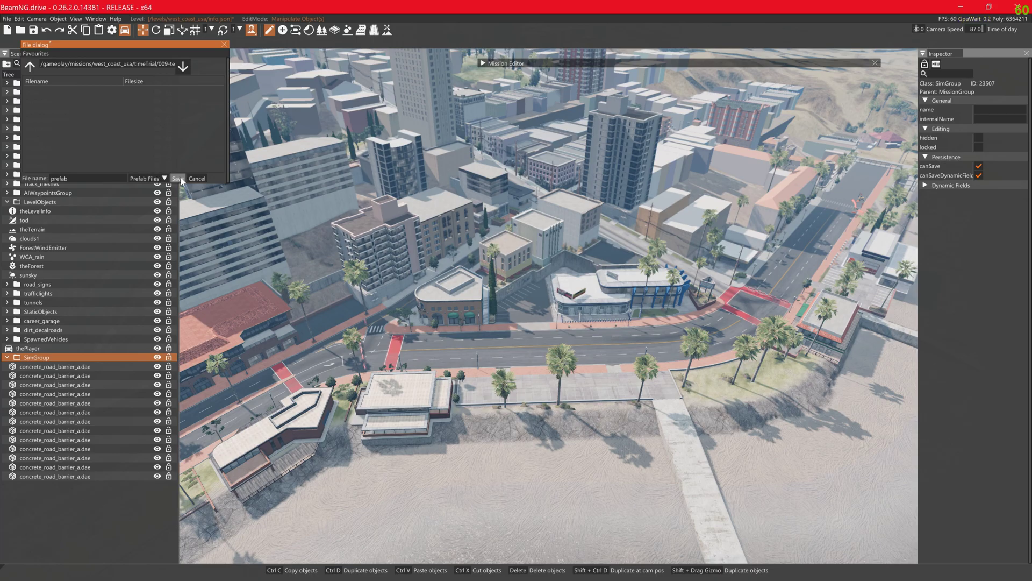
pyautogui.click(177, 178)
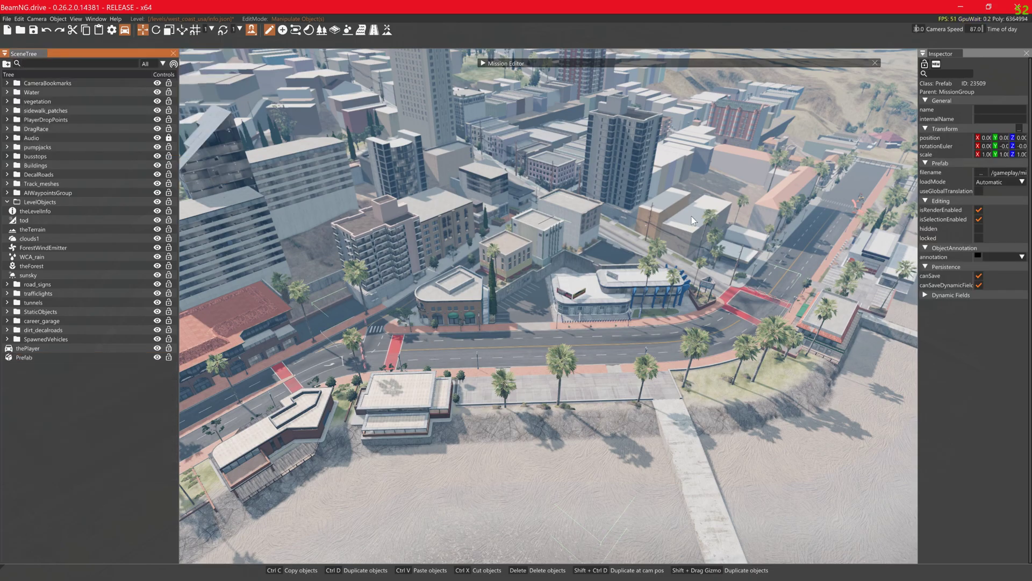
pyautogui.doubleClick(640, 63)
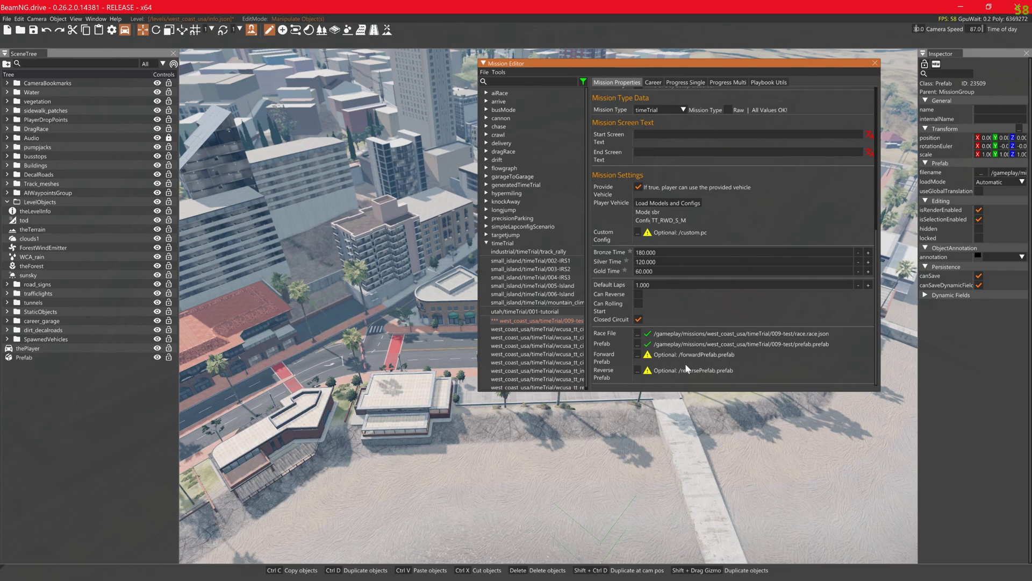
pyautogui.doubleClick(802, 64)
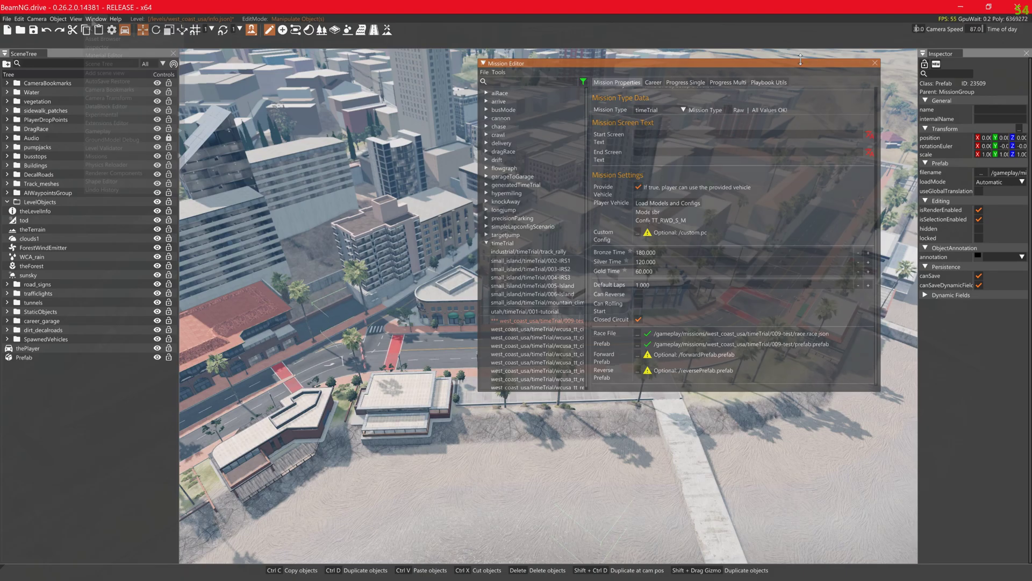
# - Place an arrowboard_R.dae sign at the barriers across the coastal road, rotate it, and duplicate it along the barriers there
pyautogui.click(96, 18)
pyautogui.click(101, 40)
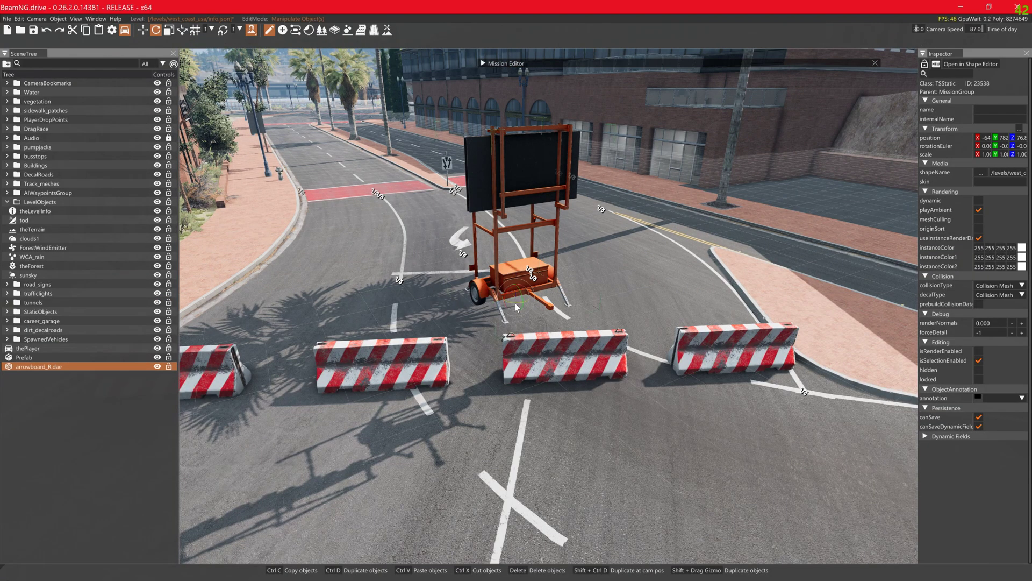
pyautogui.moveTo(515, 307); pyautogui.dragTo(348, 300)
pyautogui.keyDown('shift'); pyautogui.moveTo(358, 294); pyautogui.dragTo(682, 323); pyautogui.keyUp('shift')
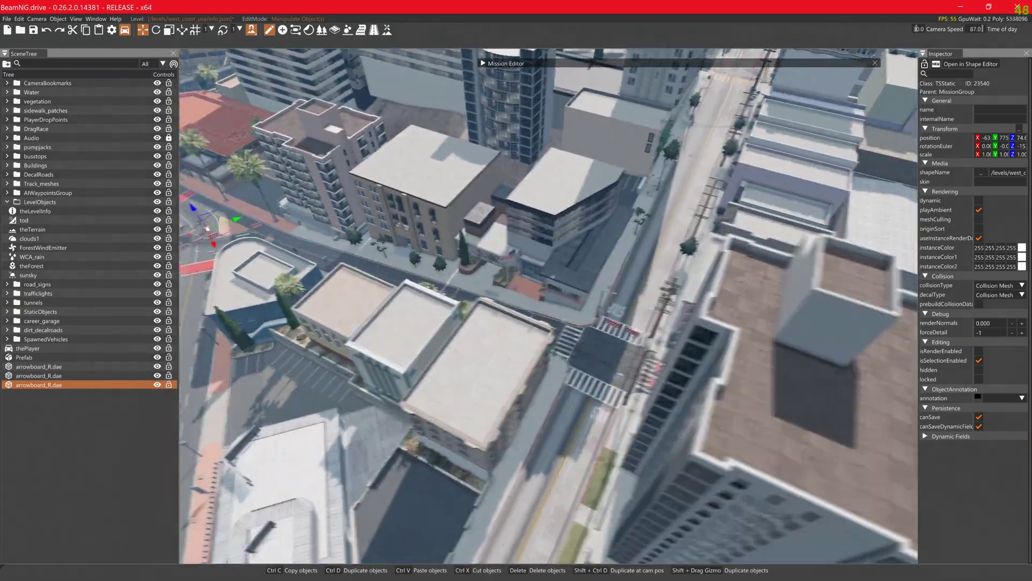
# - Duplicate the arrowboard_R.dae sign to the inland intersection and rotate the copies behind the barriers on its blocked streets
pyautogui.keyDown('shift'); pyautogui.moveTo(715, 311); pyautogui.dragTo(729, 316); pyautogui.keyUp('shift')
pyautogui.moveTo(755, 355); pyautogui.dragTo(769, 319)
pyautogui.press('w')
pyautogui.moveTo(769, 319); pyautogui.dragTo(807, 328, button='right')
pyautogui.press('2')
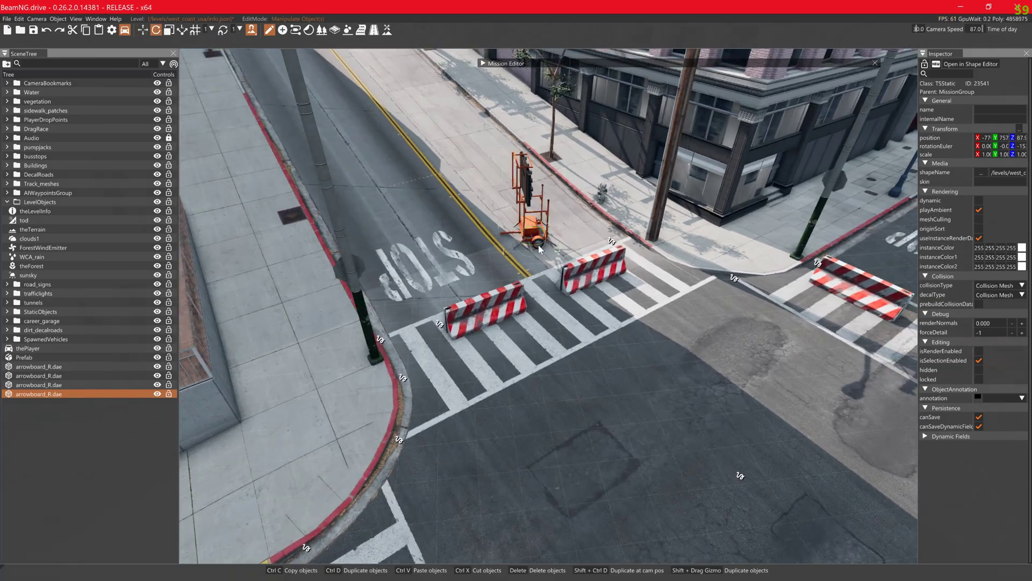
pyautogui.press('1')
pyautogui.moveTo(538, 244); pyautogui.dragTo(594, 258)
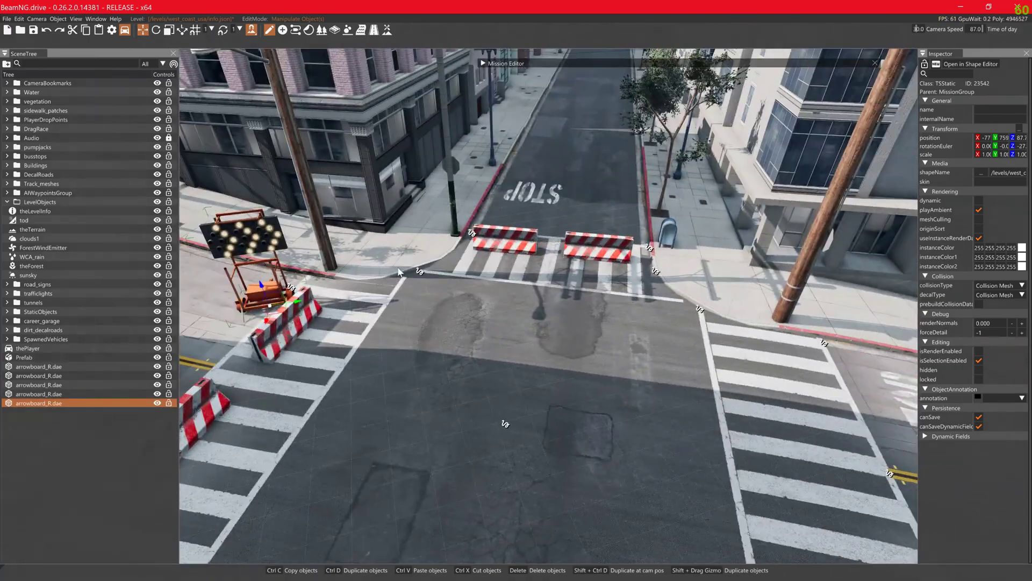
pyautogui.keyDown('shift'); pyautogui.moveTo(269, 290); pyautogui.dragTo(597, 229); pyautogui.keyUp('shift')
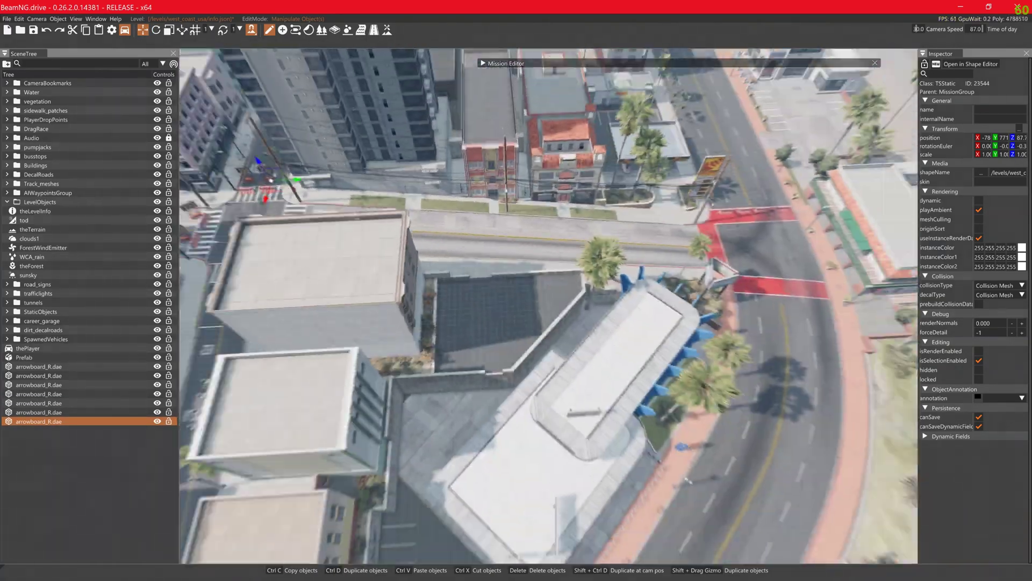
# - Duplicate two arrowboard_R.dae signs behind the barriers on the red crosswalk beside the gas station
pyautogui.keyDown('shift'); pyautogui.moveTo(710, 237); pyautogui.dragTo(720, 231); pyautogui.keyUp('shift')
pyautogui.press('f')
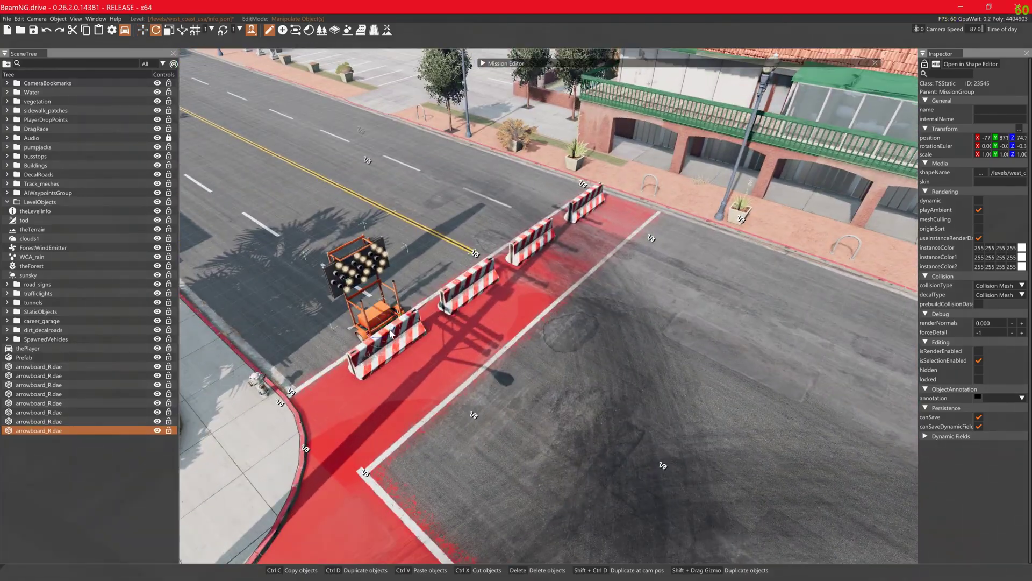
pyautogui.keyDown('shift'); pyautogui.moveTo(335, 326); pyautogui.dragTo(515, 235); pyautogui.keyUp('shift')
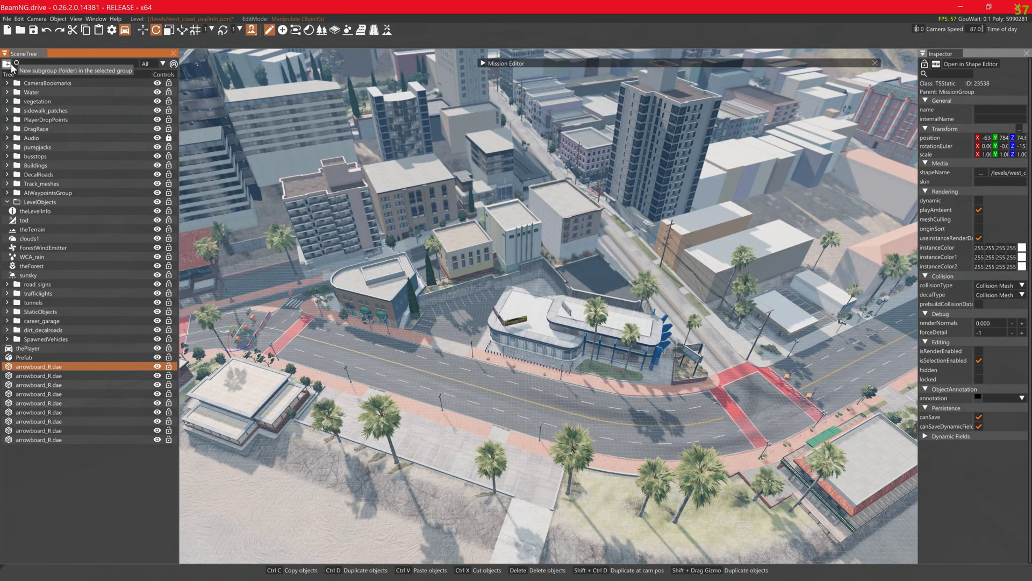
# - Create a new scene tree group and move all nine arrowboard_R.dae signs into it
pyautogui.click(10, 65)
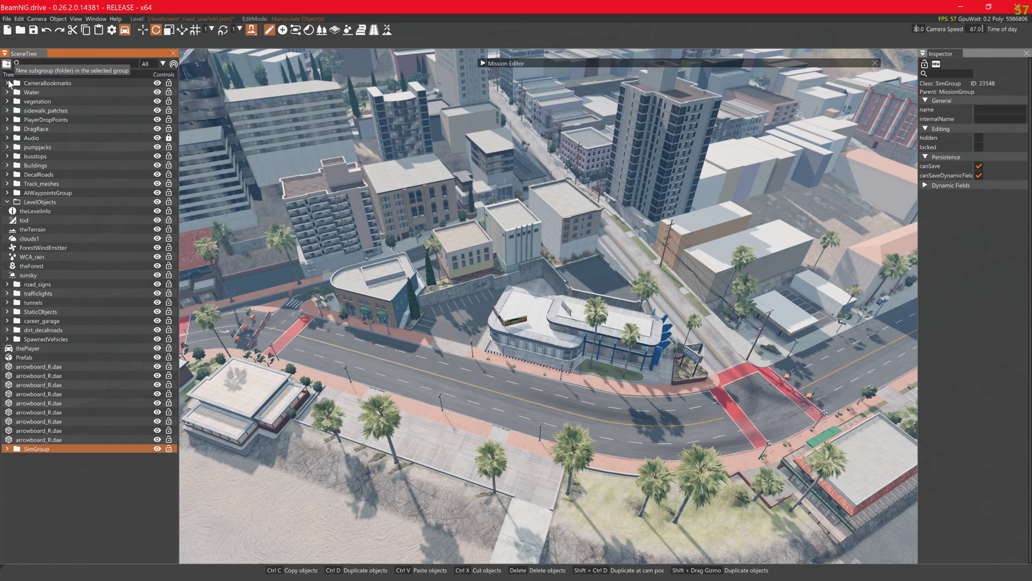
pyautogui.keyDown('shift'); pyautogui.click(61, 436); pyautogui.keyUp('shift')
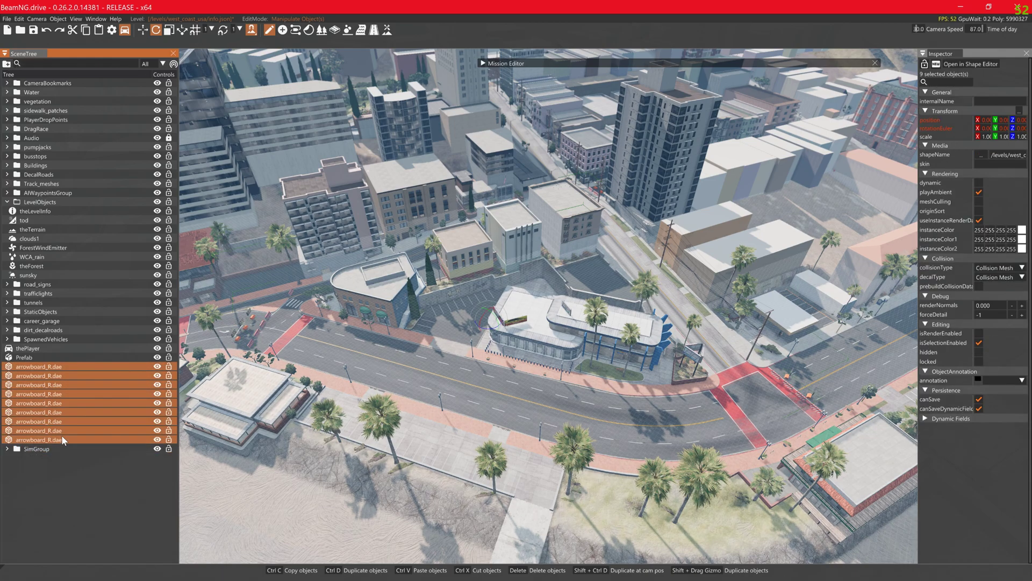
pyautogui.moveTo(62, 437); pyautogui.dragTo(56, 451)
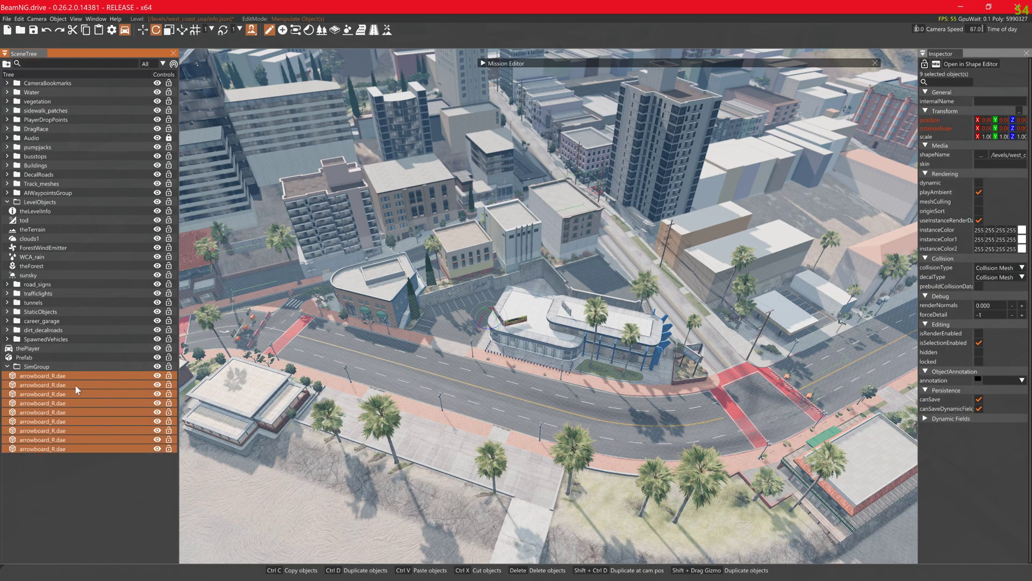
# - Start packing the arrowboard_R.dae group as a prefab and add the 009-test mission folder to the file dialog's favourites
pyautogui.rightClick(41, 366)
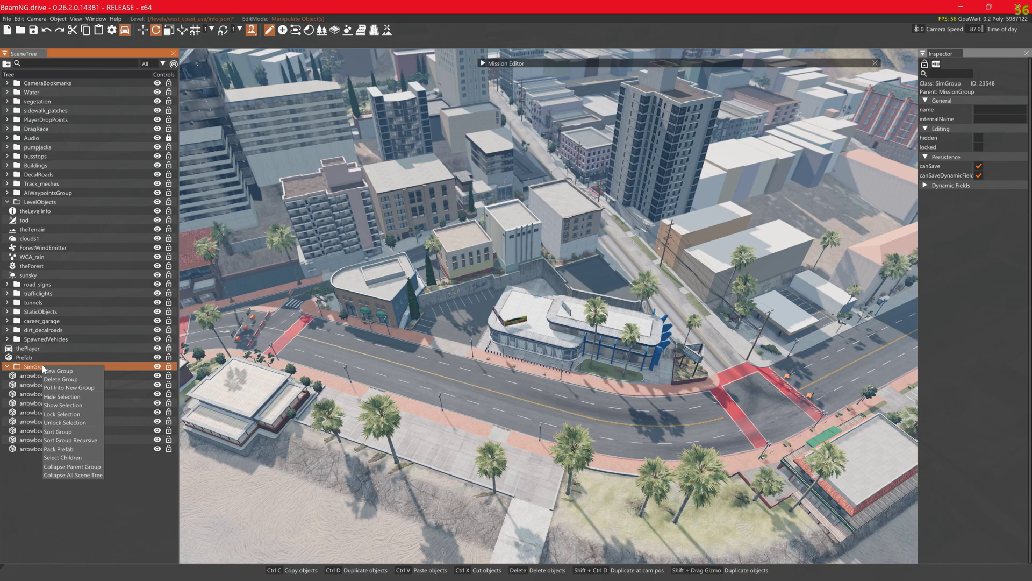
pyautogui.click(72, 448)
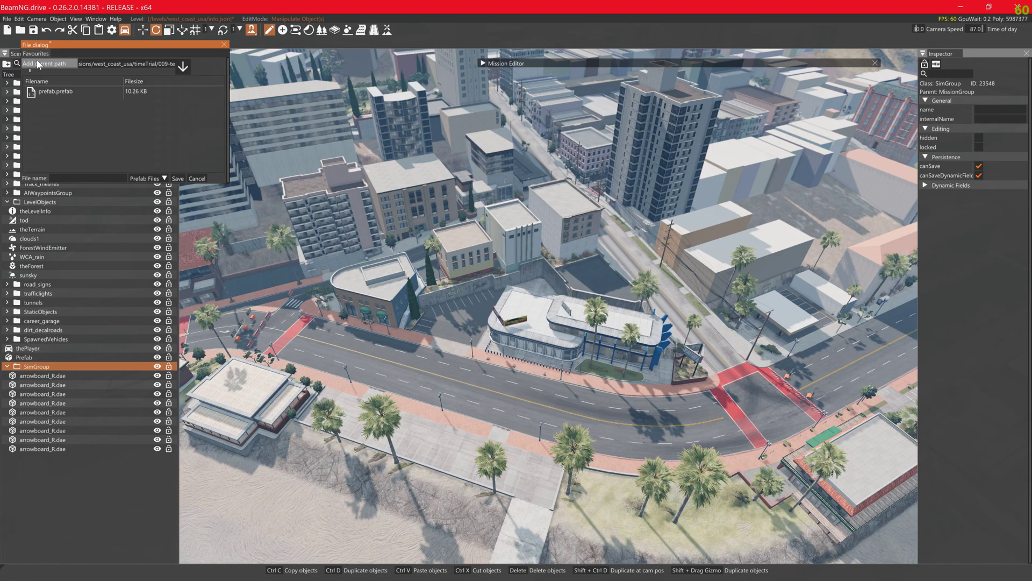
pyautogui.click(43, 64)
pyautogui.click(35, 54)
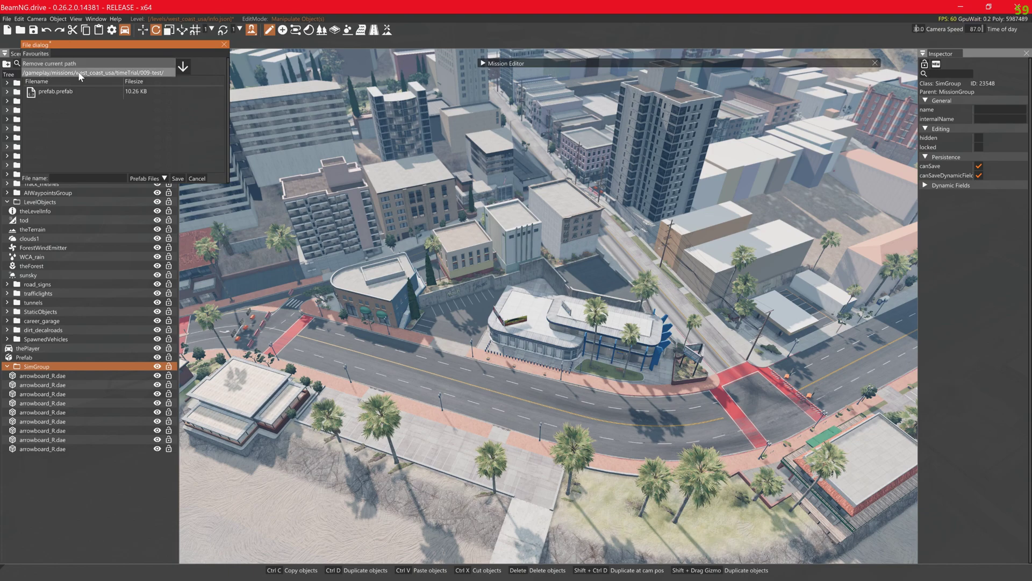
pyautogui.click(58, 119)
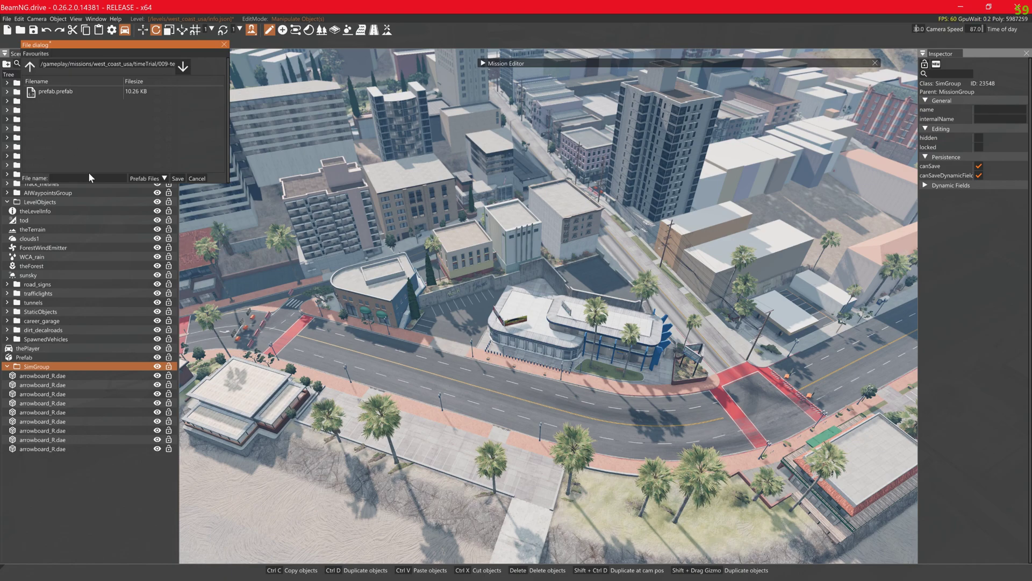
# - Check the forward prefab file name the mission expects and save the packed arrow board group as forwardPrefab
pyautogui.doubleClick(556, 64)
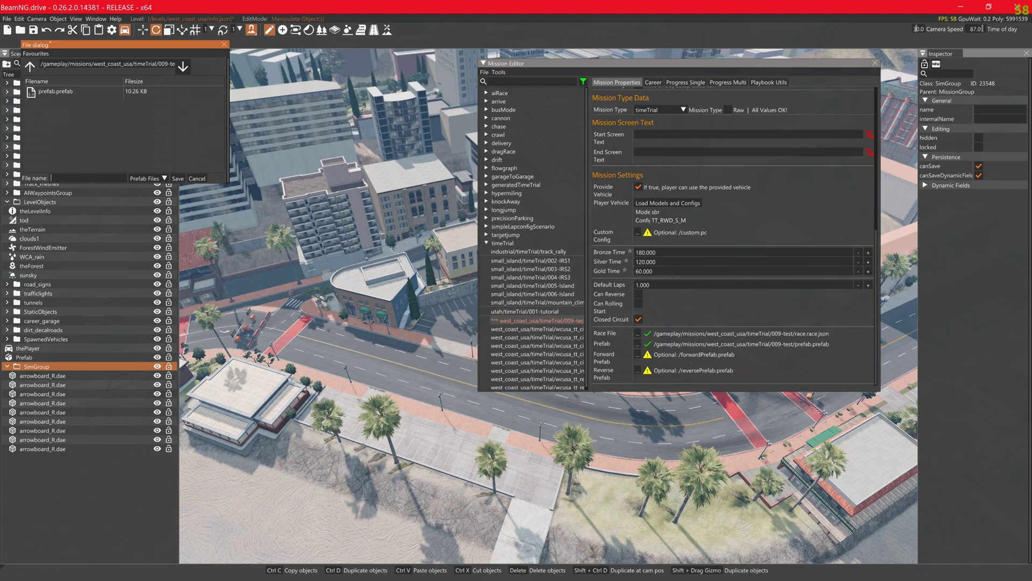
pyautogui.write('forward')
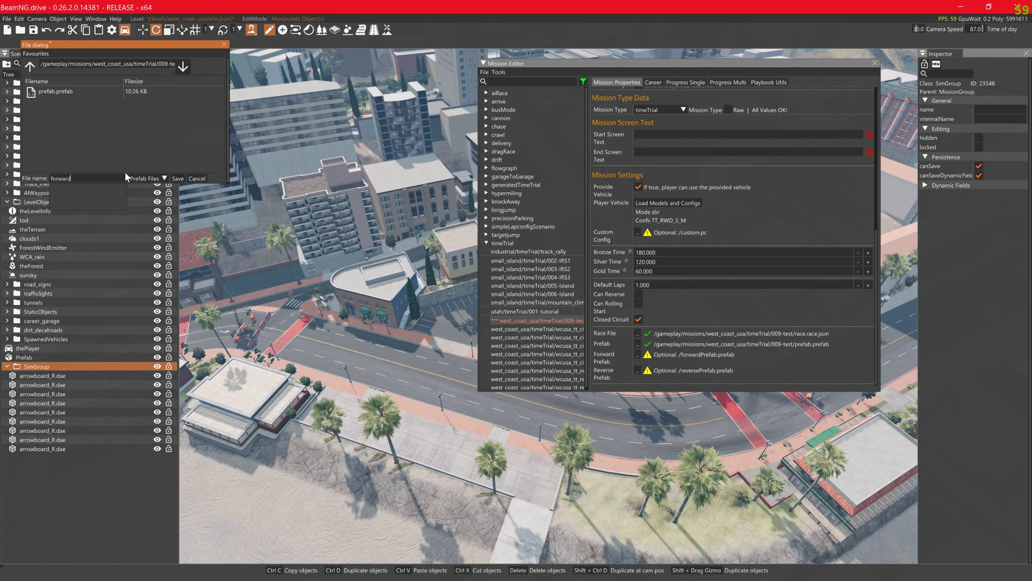
pyautogui.write('Prefab')
pyautogui.click(177, 178)
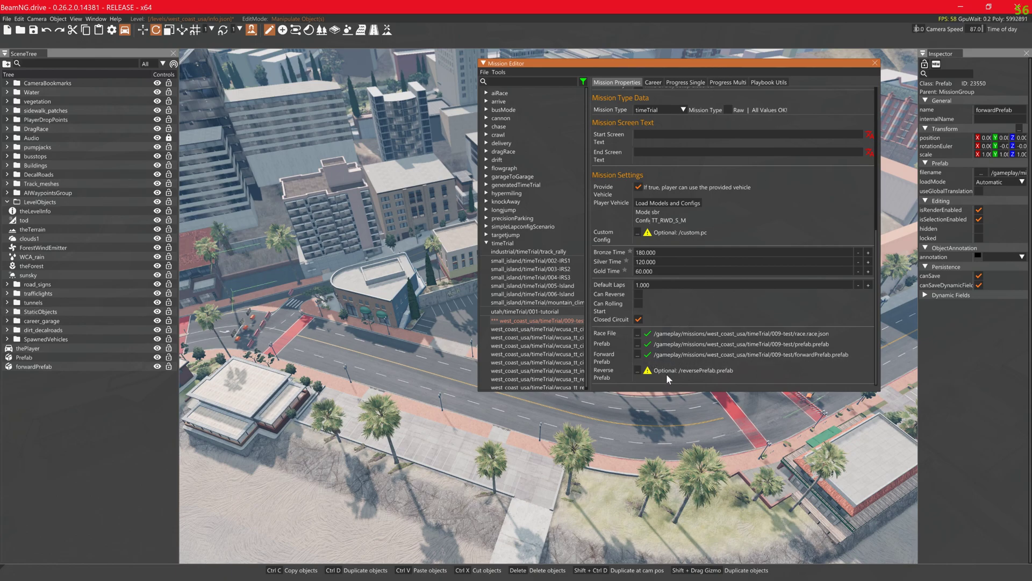
# - Delete forwardPrefab from the scene and place a rotated arrowboard_L.dae sign at the coastal road barriers beside the traffic island
pyautogui.click(53, 366)
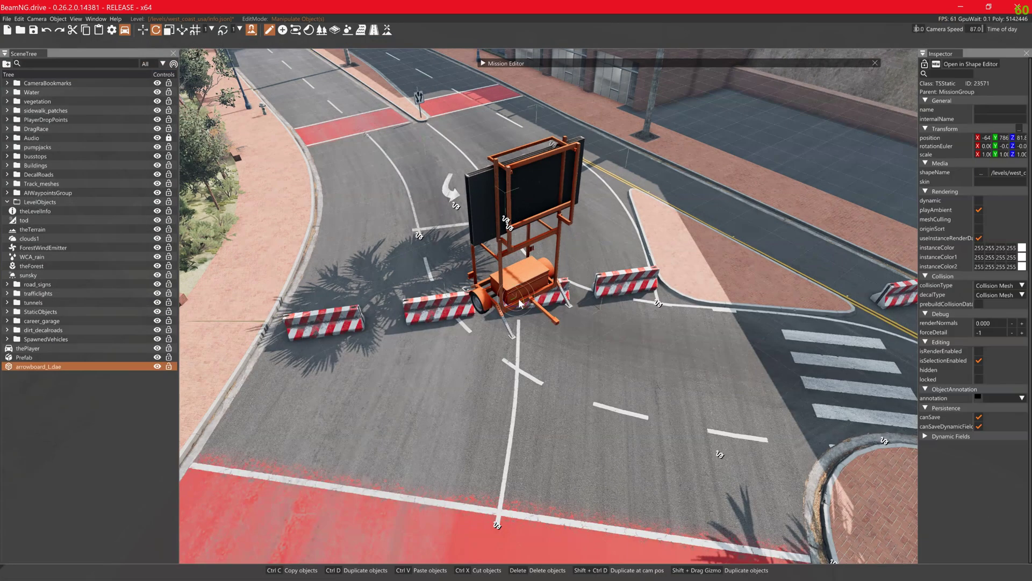
pyautogui.moveTo(520, 303); pyautogui.dragTo(586, 309)
pyautogui.press('1')
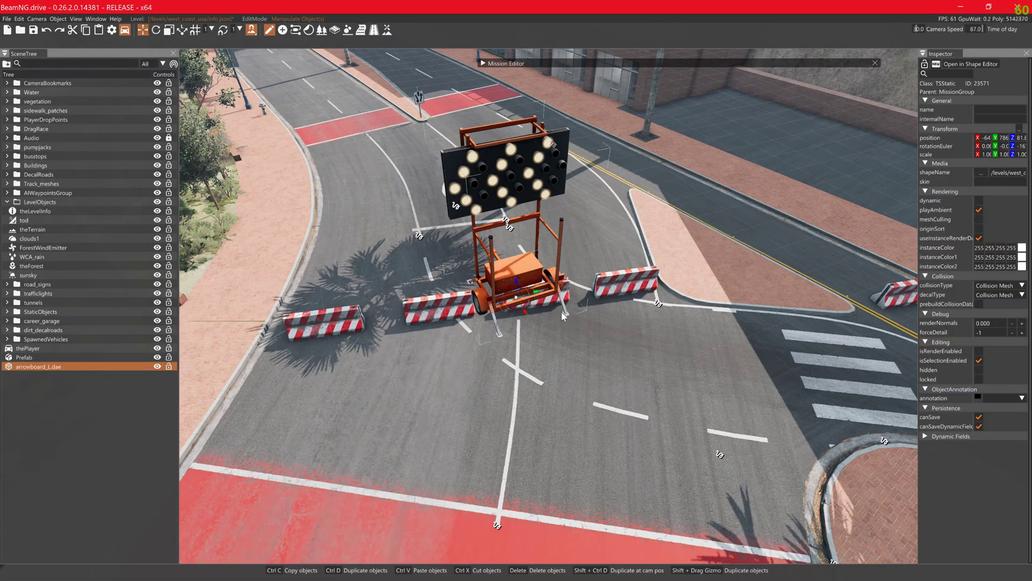
pyautogui.moveTo(519, 284); pyautogui.dragTo(479, 484)
pyautogui.moveTo(486, 510); pyautogui.dragTo(381, 279)
pyautogui.moveTo(381, 278); pyautogui.dragTo(188, 290, button='right')
# - Duplicate the arrowboard_L.dae sign along the coastal barriers and the gas station crosswalk, rotating the copies to face the course
pyautogui.keyDown('shift'); pyautogui.moveTo(875, 216); pyautogui.dragTo(801, 329); pyautogui.keyUp('shift')
pyautogui.moveTo(760, 383); pyautogui.dragTo(828, 398, button='right')
pyautogui.press('2')
pyautogui.moveTo(480, 351); pyautogui.dragTo(530, 349)
pyautogui.press('1')
pyautogui.moveTo(530, 355); pyautogui.dragTo(737, 390)
pyautogui.press('2')
pyautogui.press('1')
pyautogui.keyDown('shift'); pyautogui.moveTo(715, 388); pyautogui.dragTo(444, 372); pyautogui.keyUp('shift')
pyautogui.moveTo(444, 372); pyautogui.dragTo(570, 397, button='right')
# - Duplicate the arrowboard_L.dae sign to the inland intersection, placing copies behind the barriers on the blocked streets
pyautogui.hotkey('ctrl', 'shift', 'd')
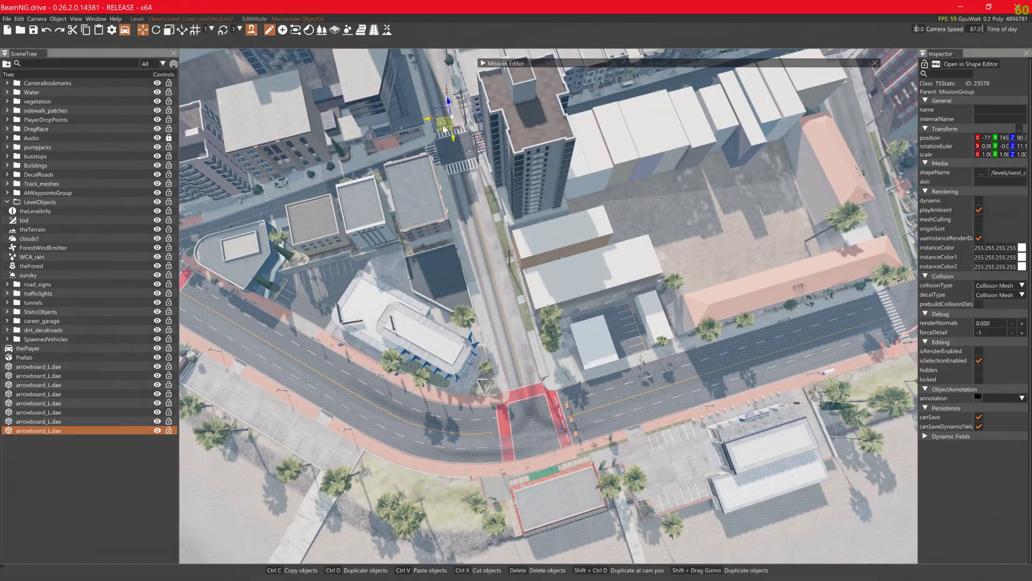
pyautogui.press('f')
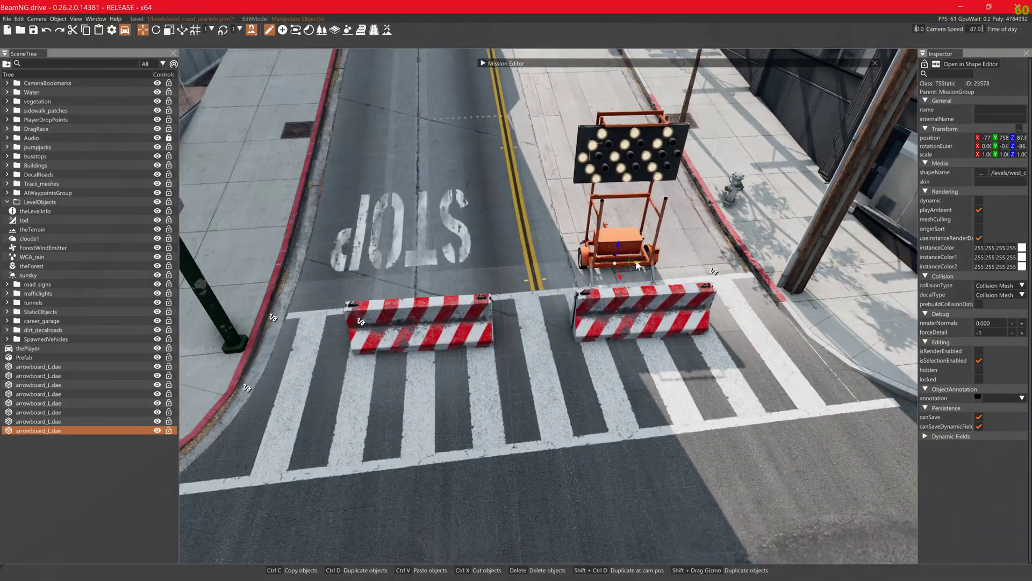
pyautogui.keyDown('shift'); pyautogui.moveTo(611, 235); pyautogui.dragTo(444, 270); pyautogui.keyUp('shift')
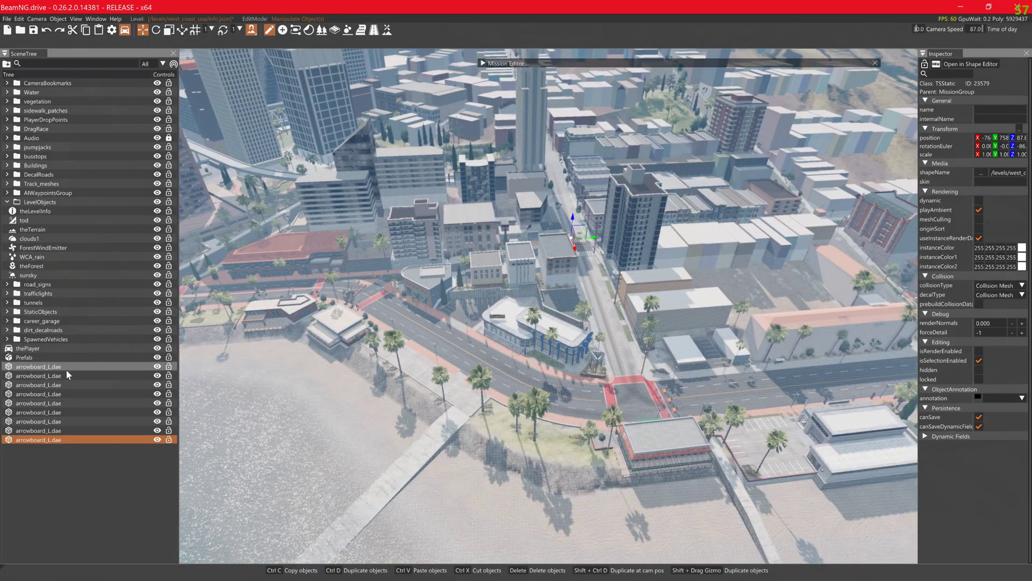
# - Create a new scene group and move all the arrowboard_L.dae signs into it
pyautogui.click(66, 368)
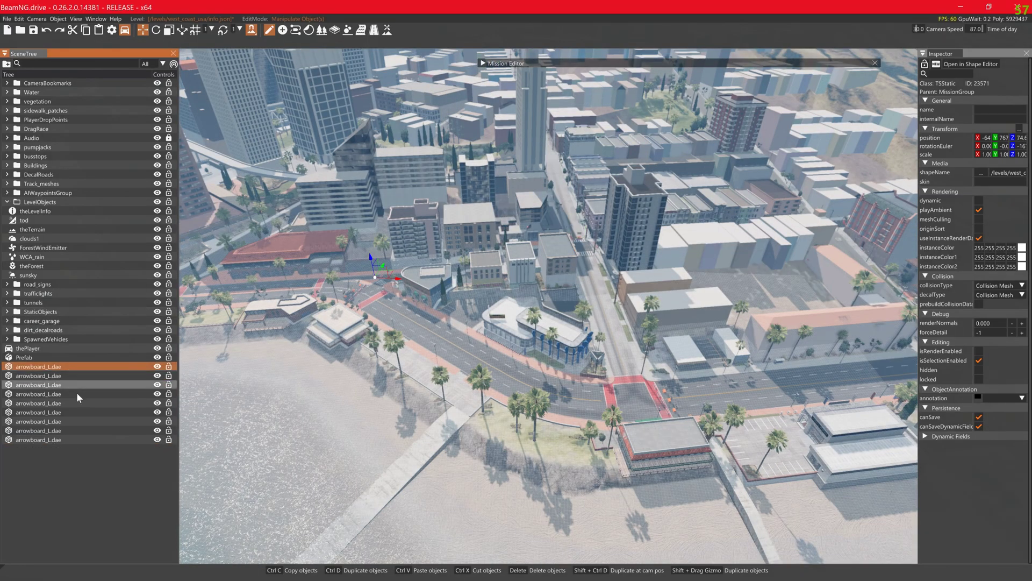
pyautogui.click(10, 64)
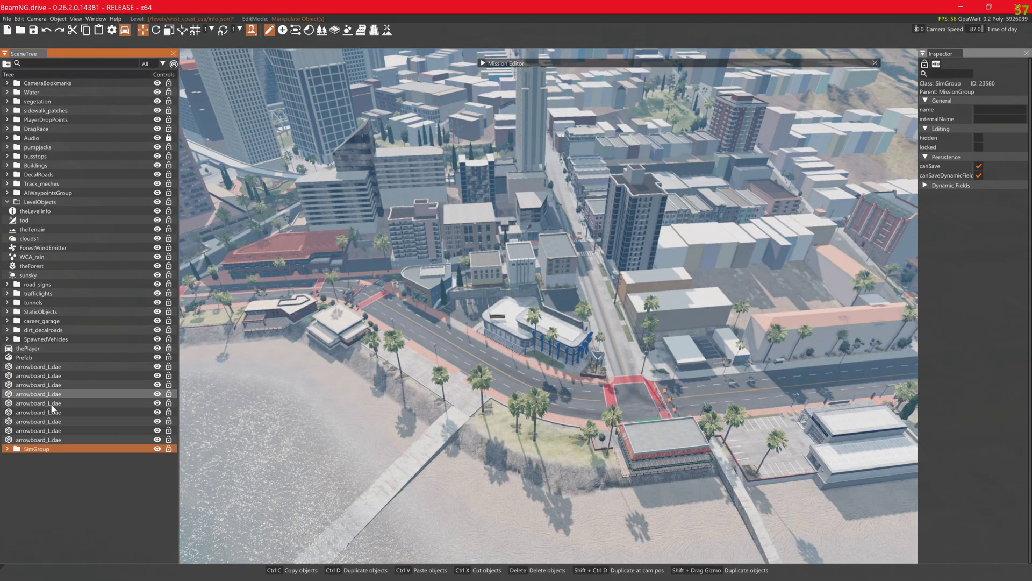
pyautogui.keyDown('shift'); pyautogui.click(53, 368); pyautogui.keyUp('shift')
pyautogui.keyDown('ctrl'); pyautogui.click(58, 447); pyautogui.keyUp('ctrl')
pyautogui.keyDown('shift'); pyautogui.click(60, 440); pyautogui.keyUp('shift')
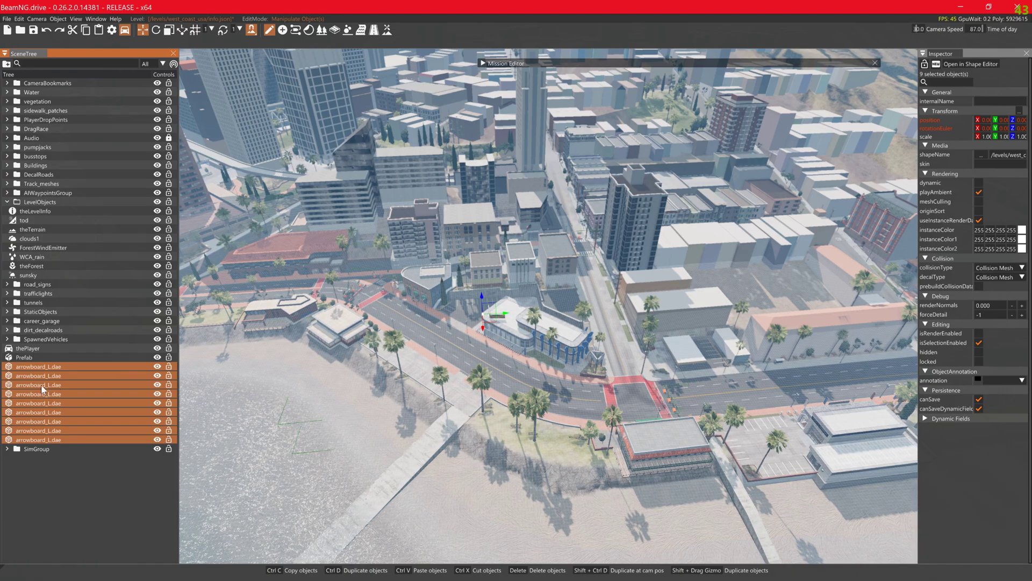
pyautogui.moveTo(37, 366); pyautogui.dragTo(44, 450)
# - Pack the arrow board group as a prefab named reversePrefab in the mission folder /gameplay/missions/west_coast_usa/timeTrial/009-test/
pyautogui.click(33, 366)
pyautogui.rightClick(34, 366)
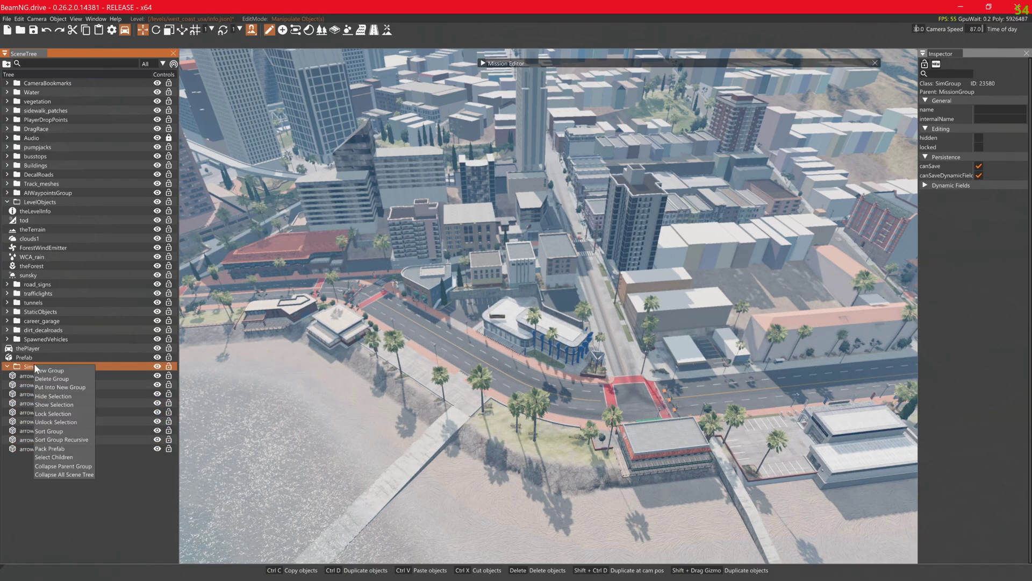
pyautogui.click(54, 449)
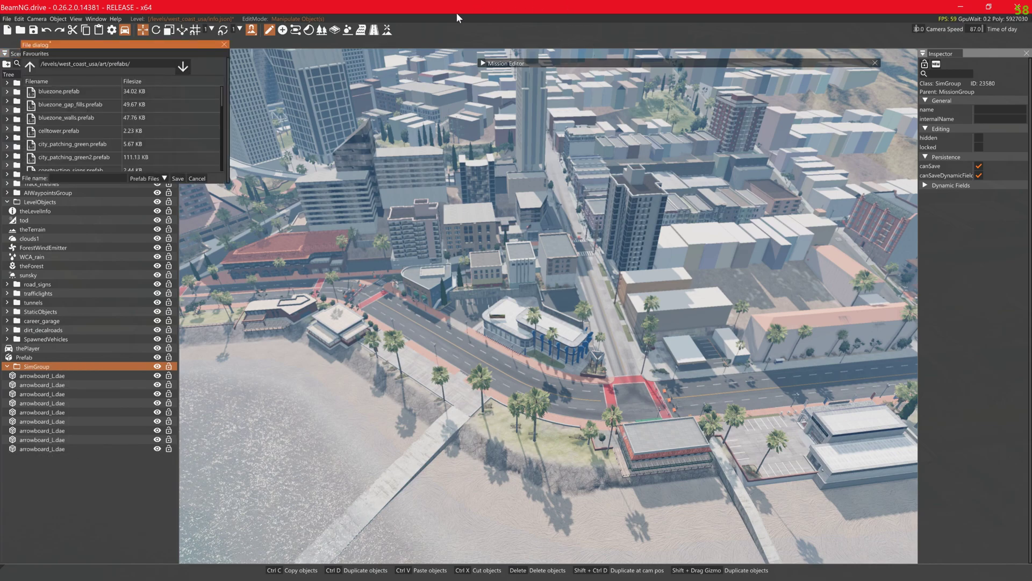
pyautogui.doubleClick(556, 64)
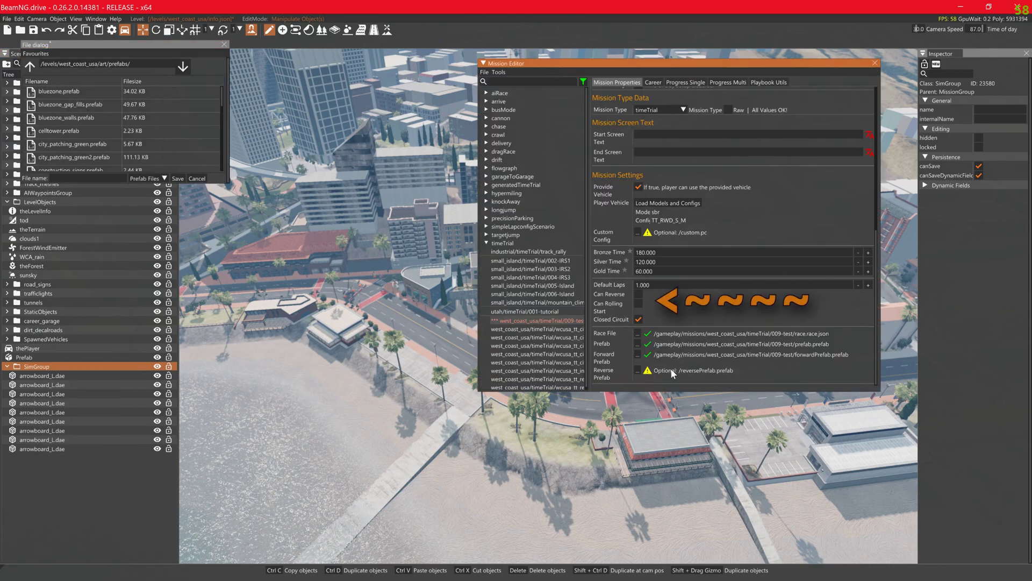
pyautogui.click(31, 51)
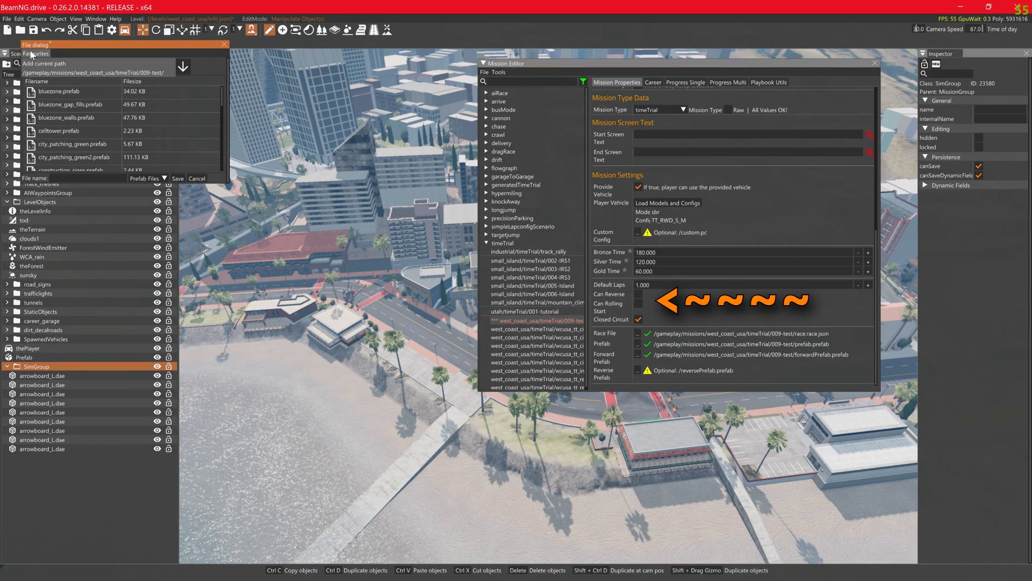
pyautogui.click(44, 74)
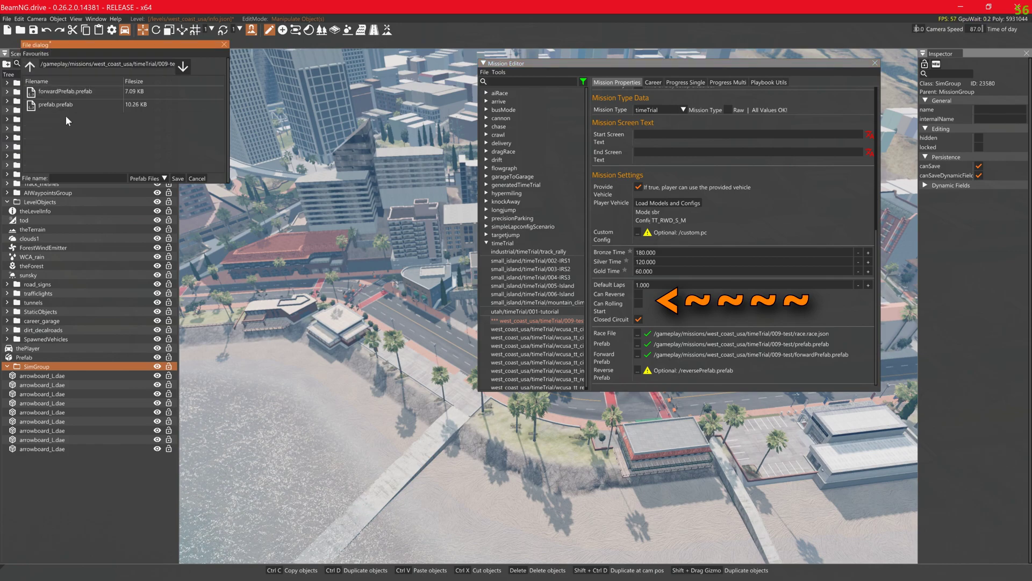
pyautogui.write('reversePrefab')
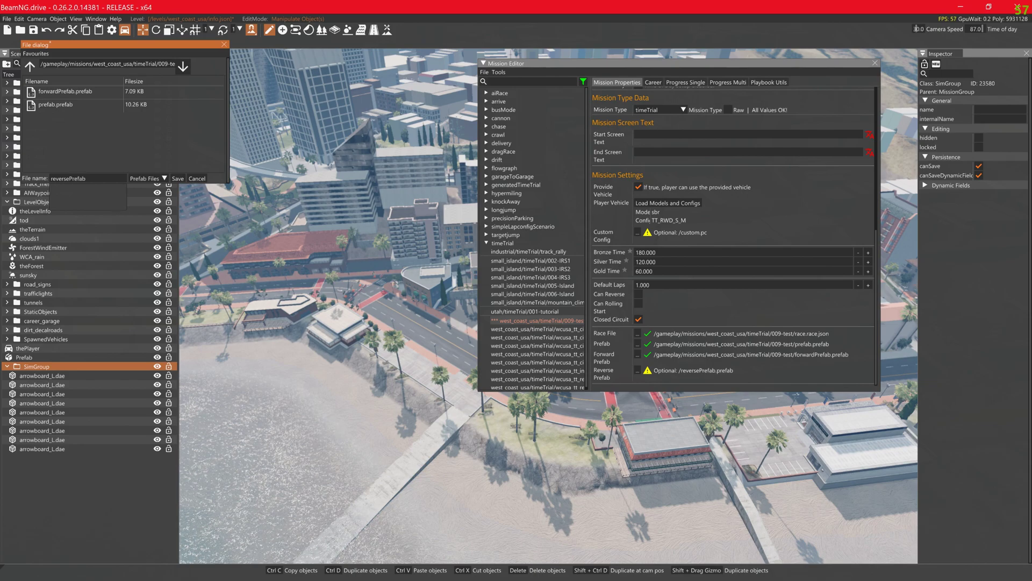
pyautogui.click(130, 145)
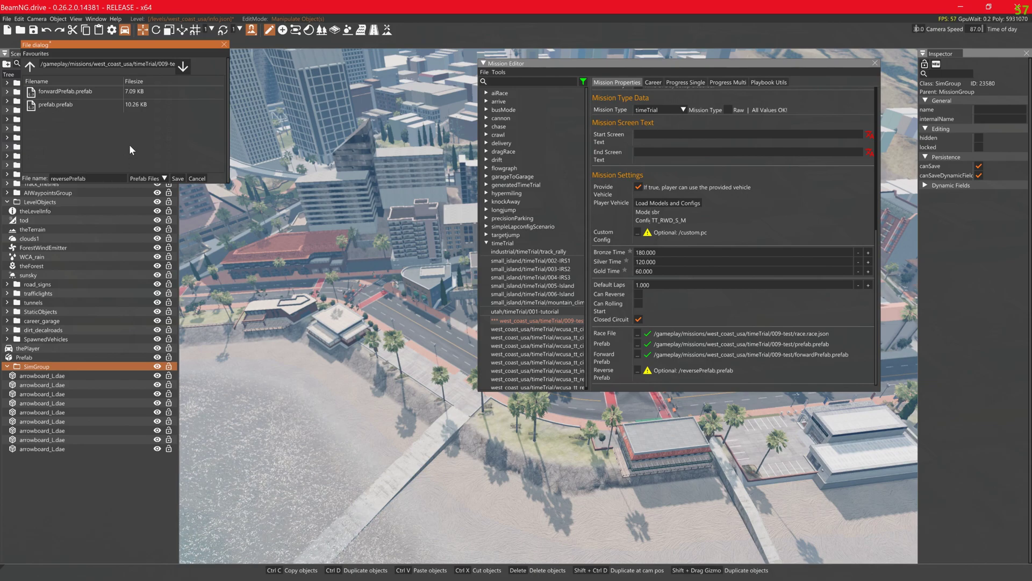
pyautogui.click(176, 178)
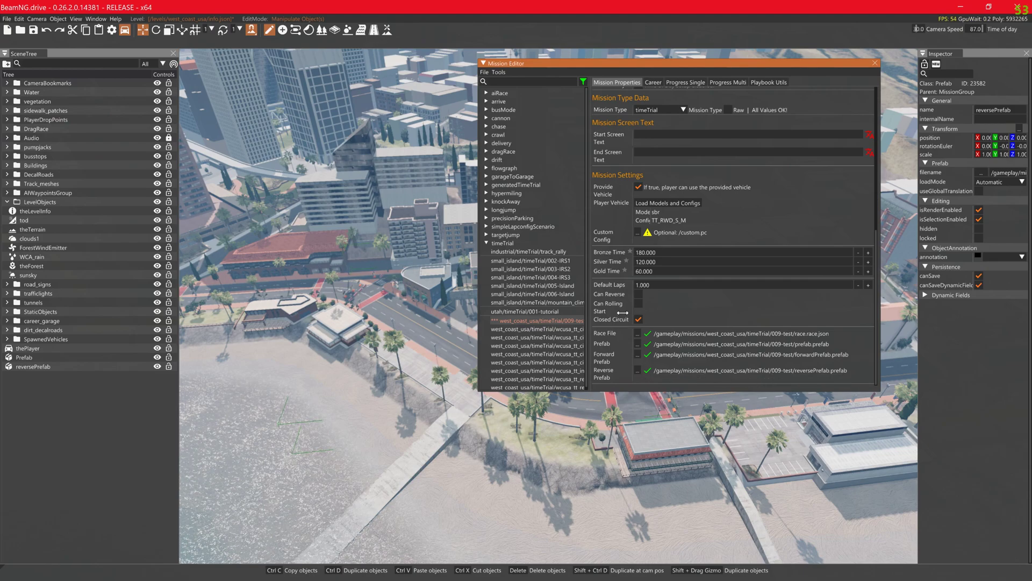
# - Review the mission's general information and its career setup, including the visibility and star options
pyautogui.scroll(6, 619, 295)
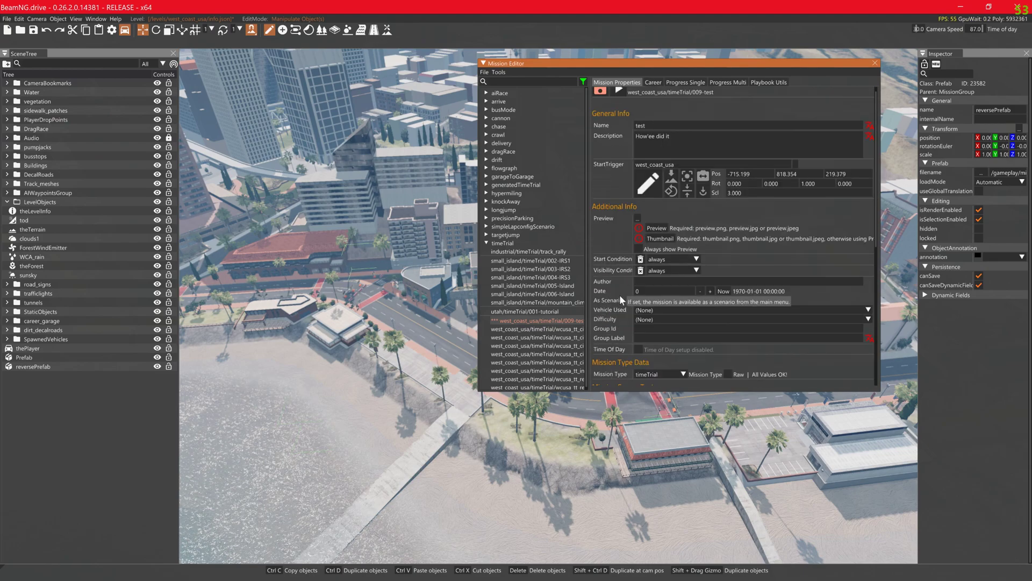
pyautogui.click(654, 83)
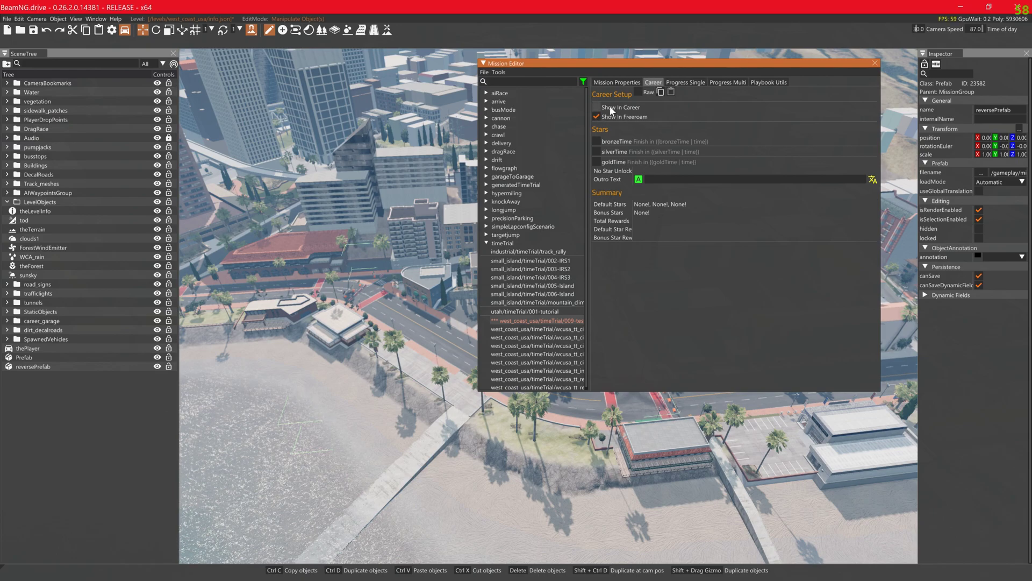
pyautogui.click(625, 82)
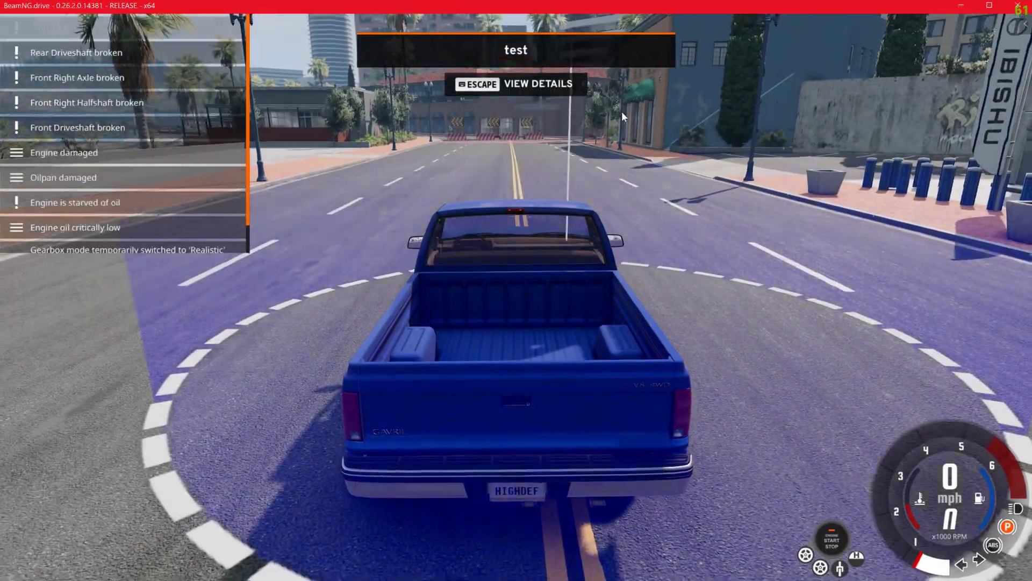
# - Open the test mission's details in the game and launch it with 2 laps, reverse direction and rolling start
pyautogui.click(531, 86)
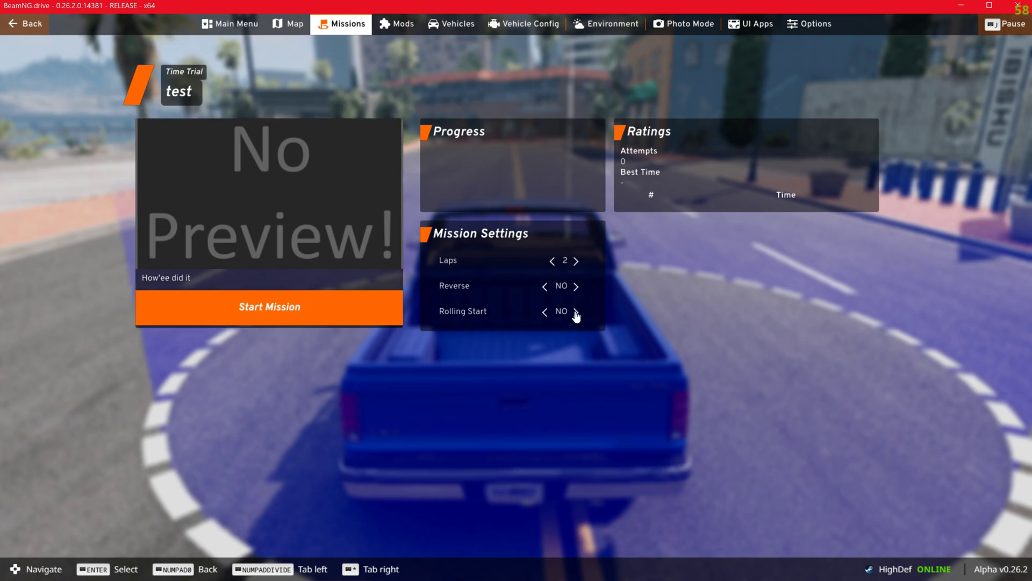
pyautogui.click(323, 308)
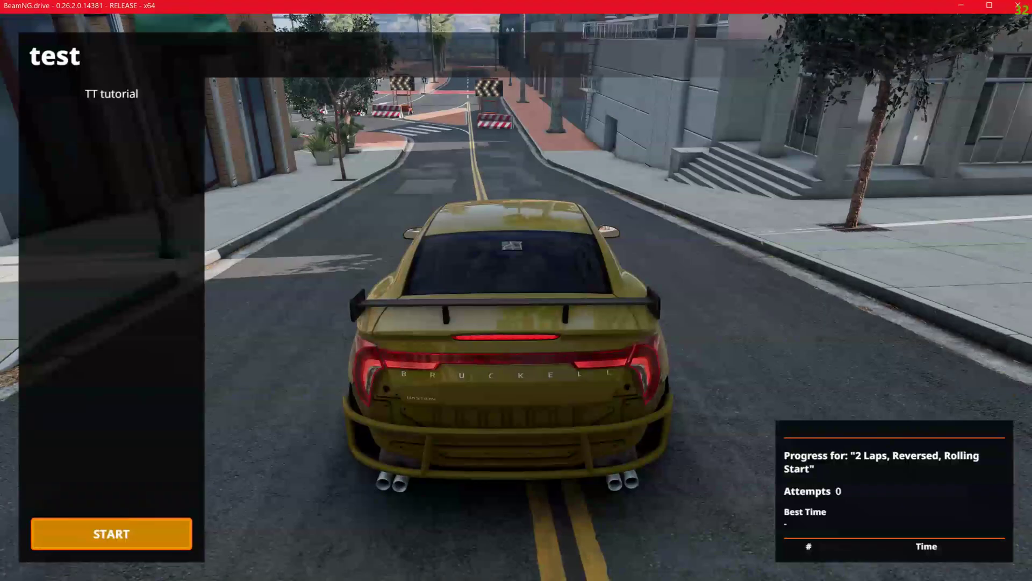